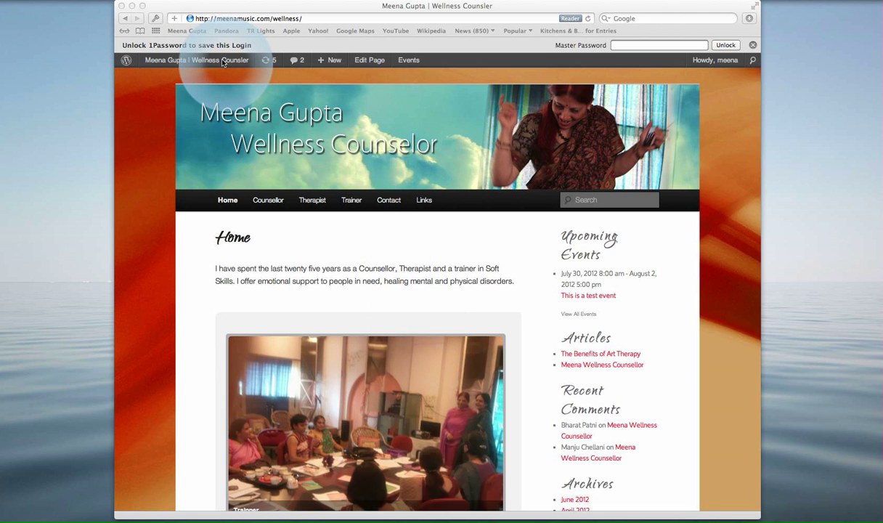
# - Open the Bereavement Counselling page for editing from the site admin's list of all pages
pyautogui.click(201, 61)
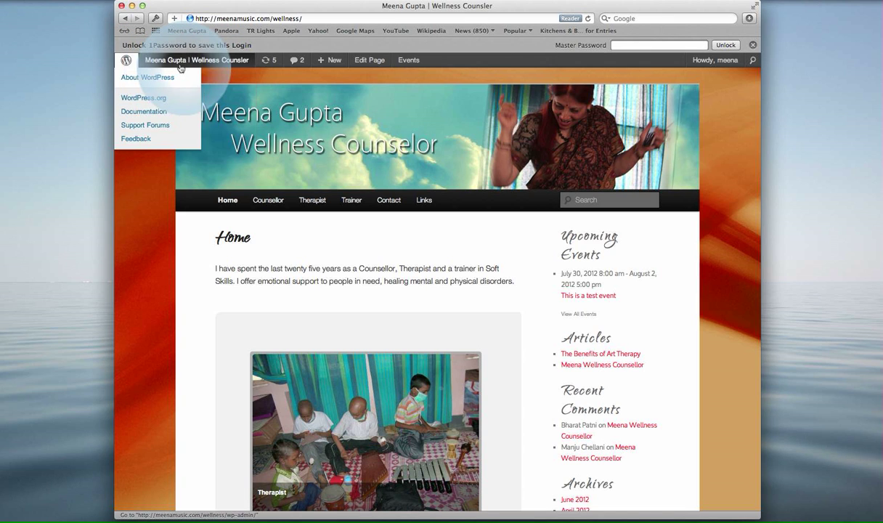
pyautogui.click(173, 81)
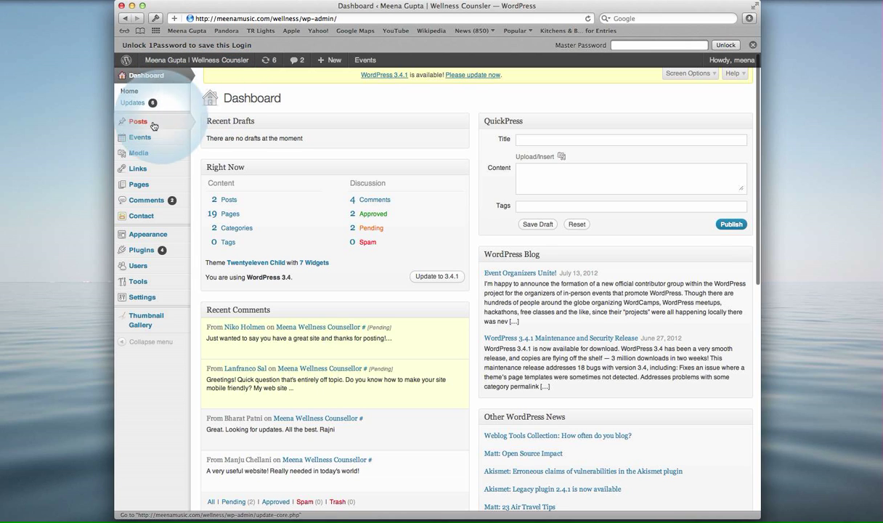
pyautogui.moveTo(140, 187)
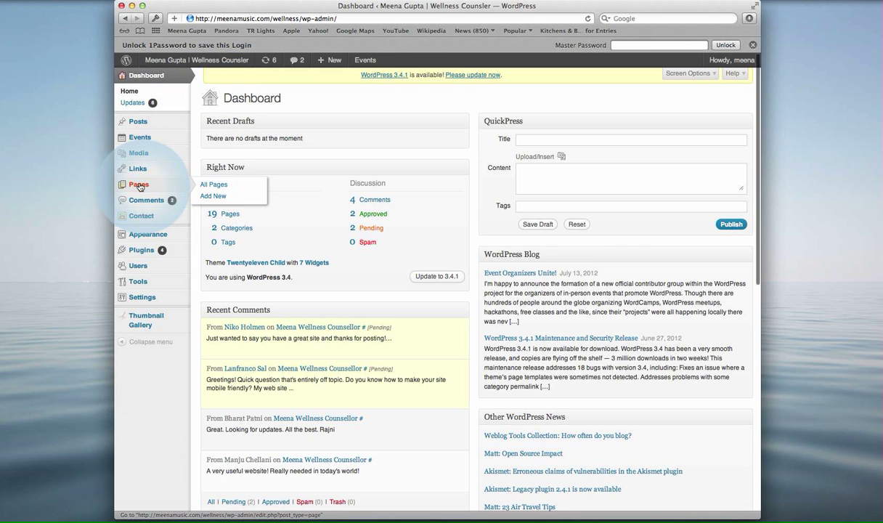
pyautogui.click(206, 186)
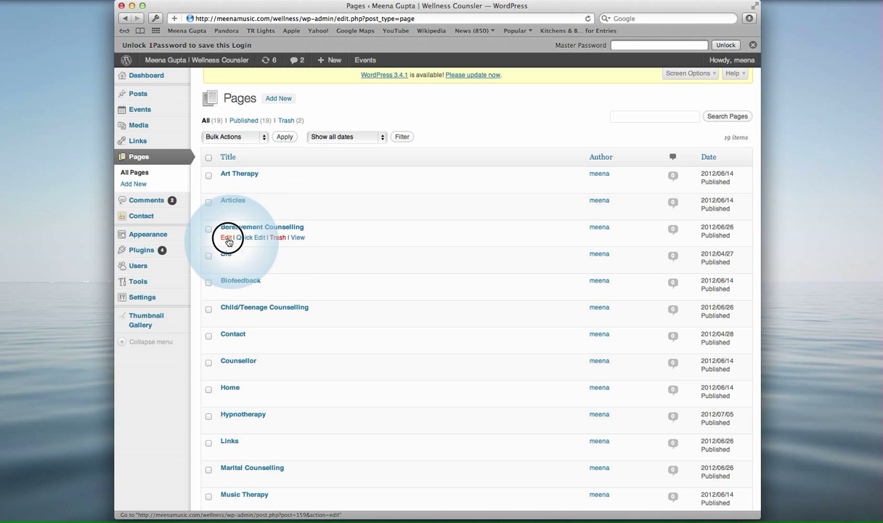
pyautogui.click(227, 239)
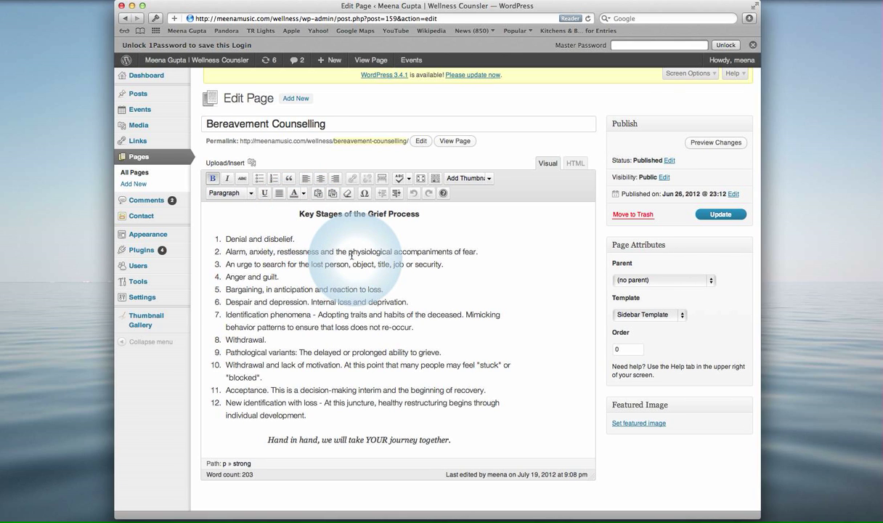
# - Insert the sucidal image from the Media Library before the "Key Stages of the Grief Process" heading, right-aligned at full size
pyautogui.click(298, 214)
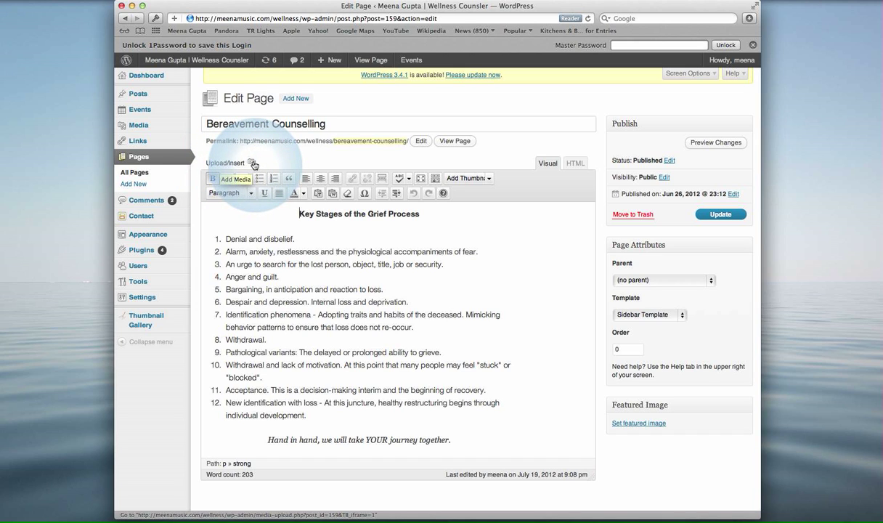
pyautogui.click(229, 166)
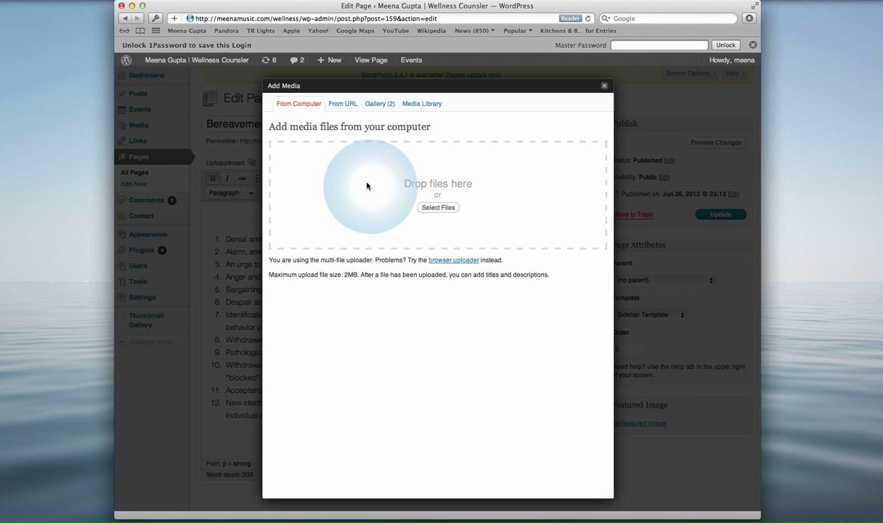
pyautogui.click(419, 106)
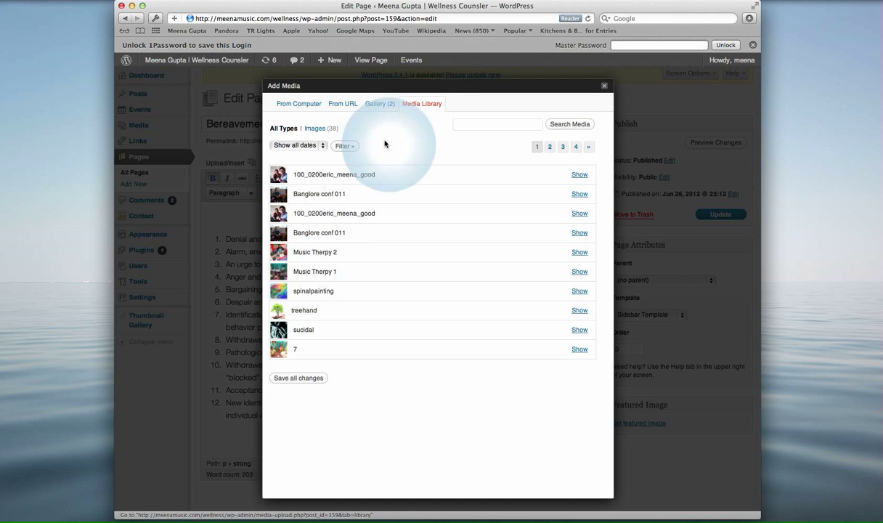
pyautogui.click(579, 330)
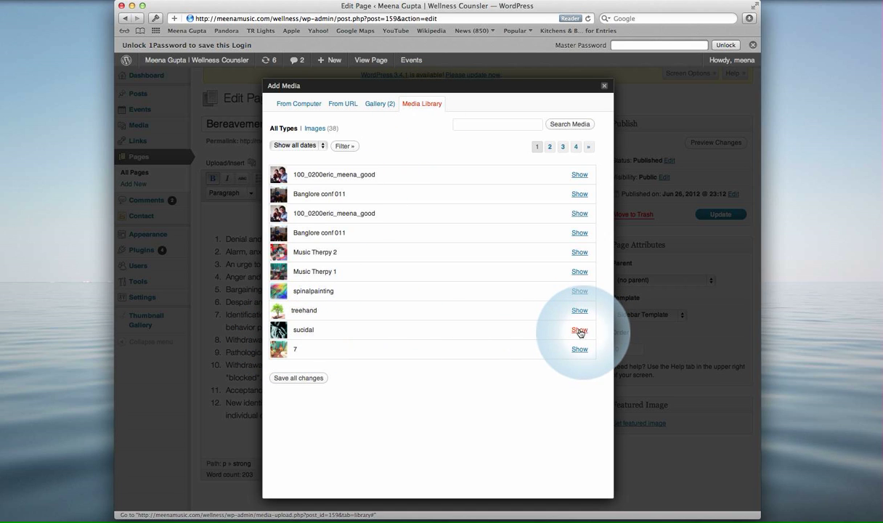
pyautogui.scroll(-5, 573, 327)
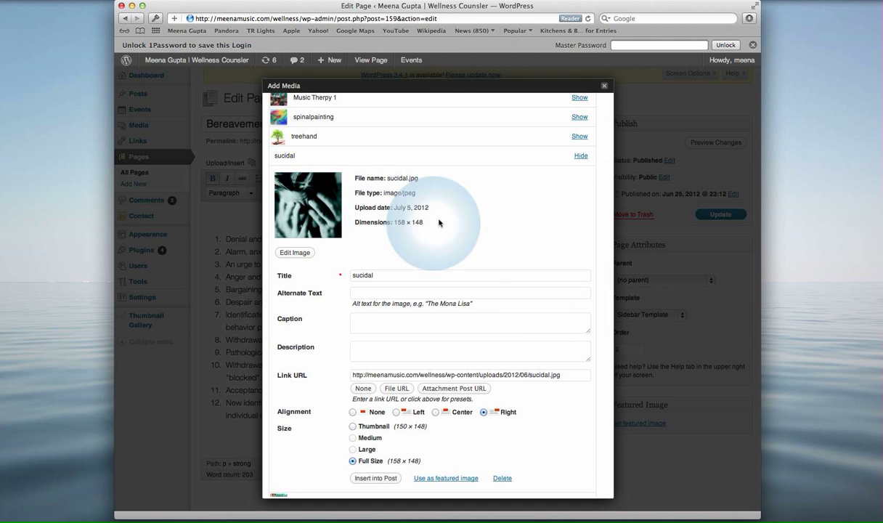
pyautogui.scroll(-2, 436, 222)
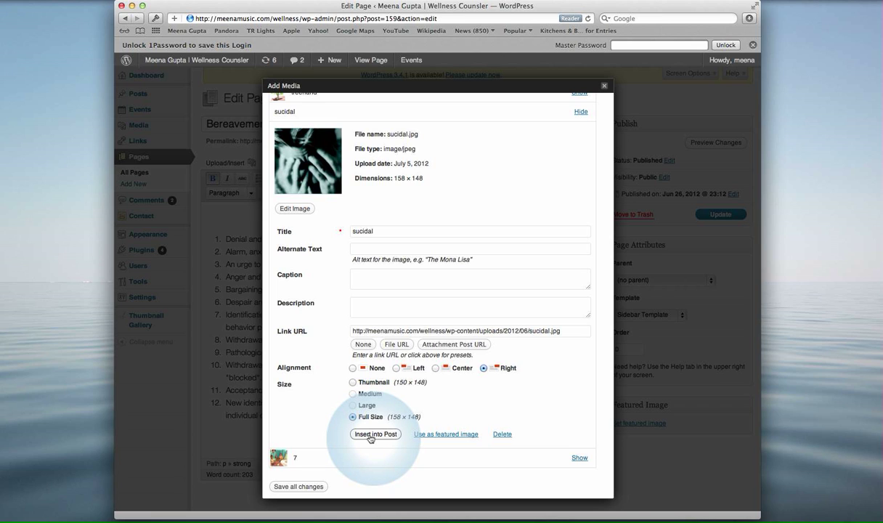
pyautogui.scroll(1, 371, 438)
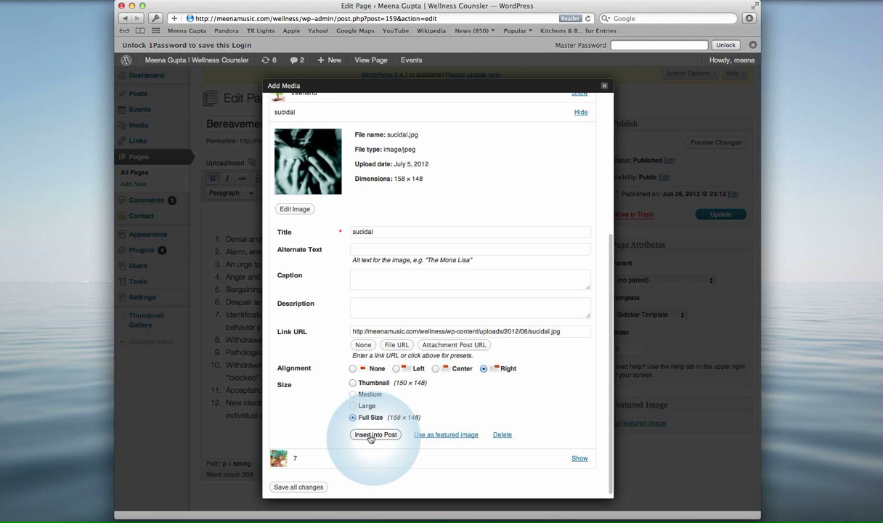
pyautogui.click(370, 435)
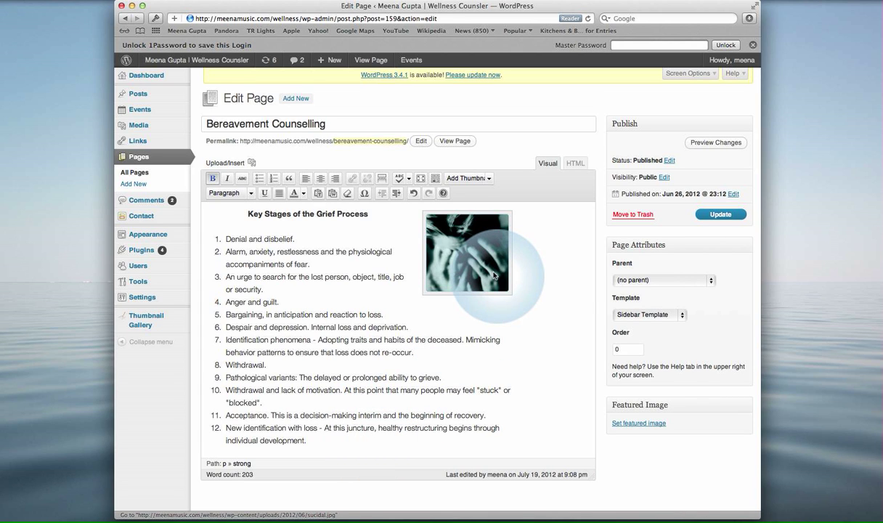
# - Change the inserted image's alignment to Left
pyautogui.click(463, 268)
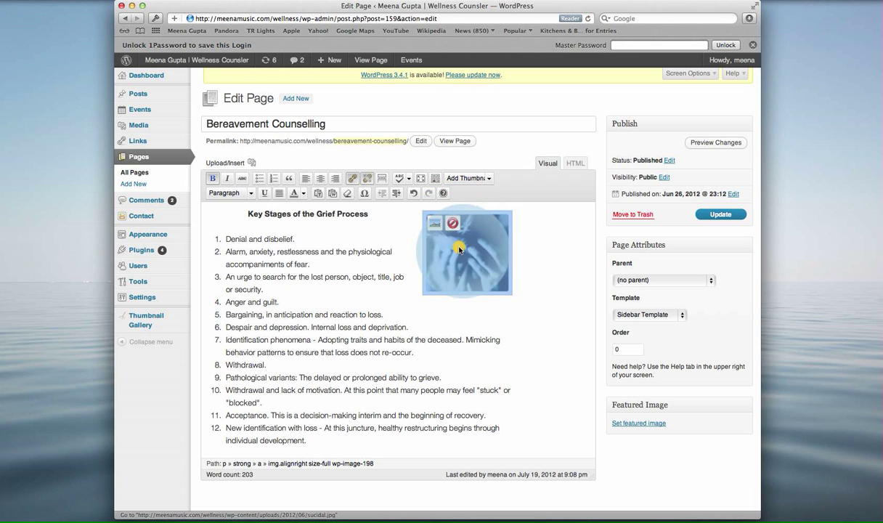
pyautogui.click(438, 226)
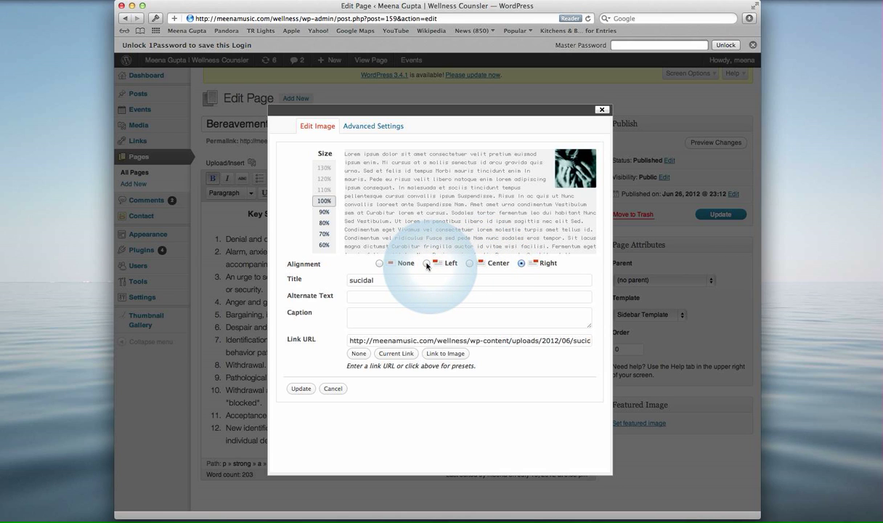
pyautogui.click(426, 264)
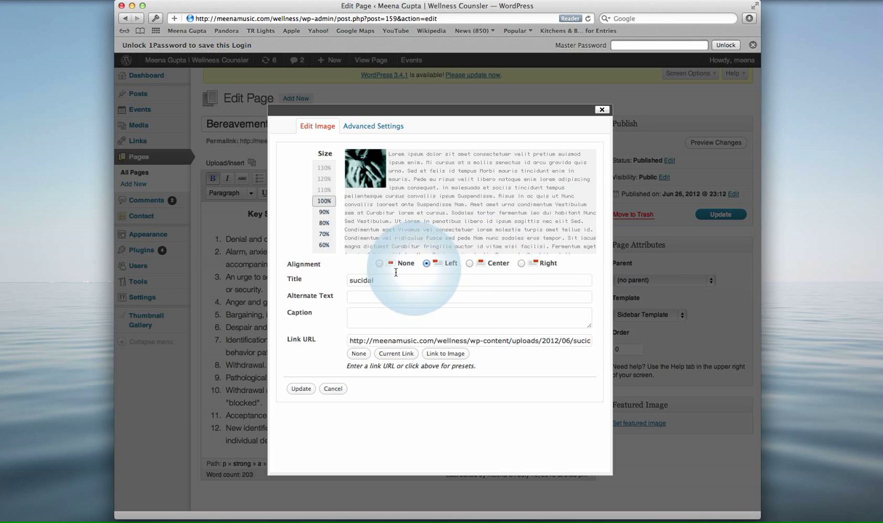
pyautogui.click(301, 389)
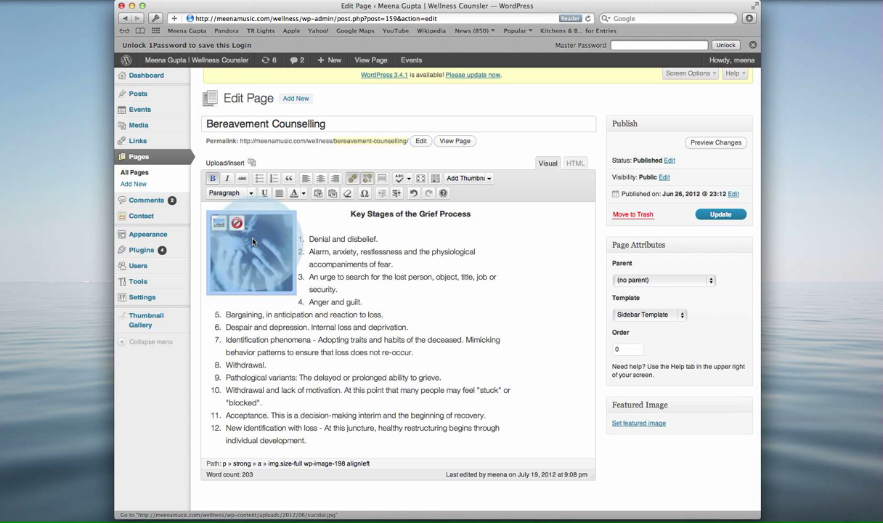
# - Set the image's alignment to Right and apply the change
pyautogui.click(218, 223)
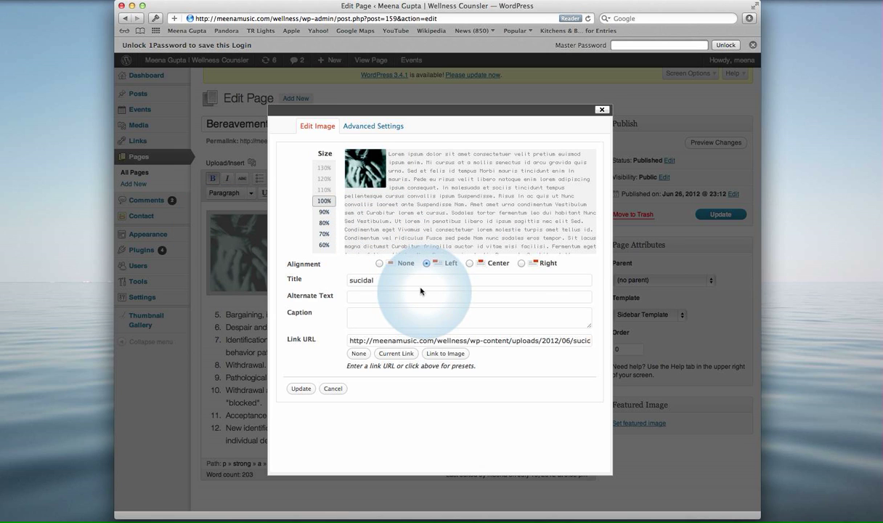
pyautogui.click(521, 263)
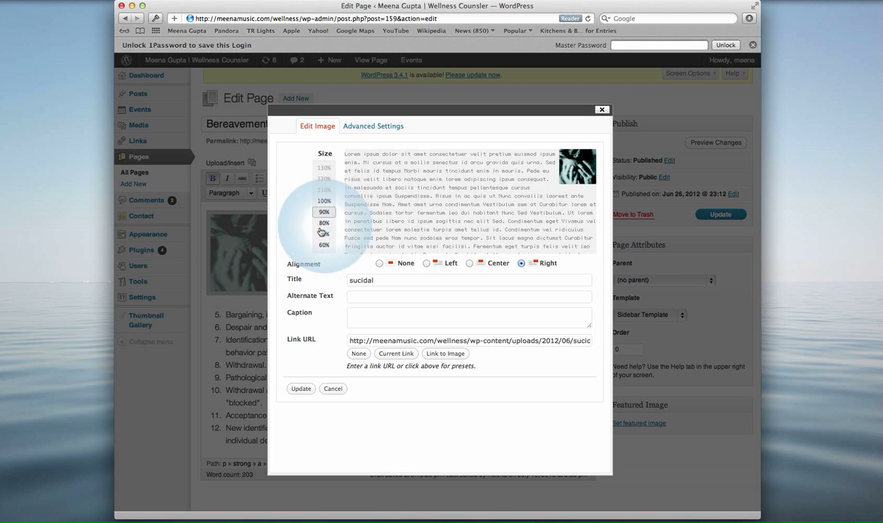
pyautogui.click(301, 389)
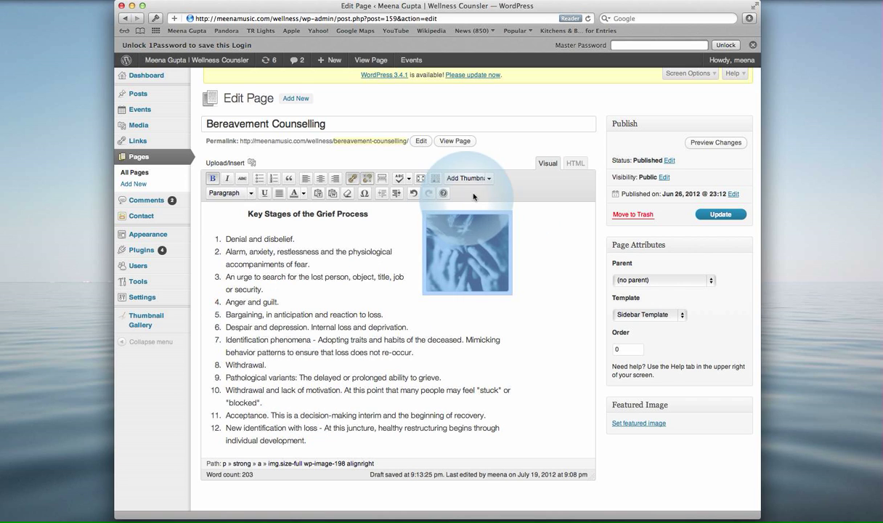
# - Update the Bereavement Counselling page and view its published version
pyautogui.click(718, 215)
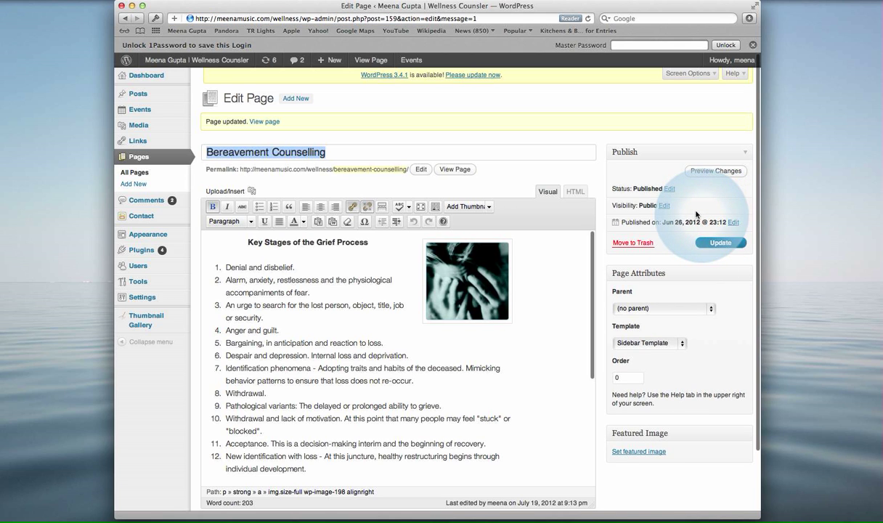
pyautogui.click(457, 170)
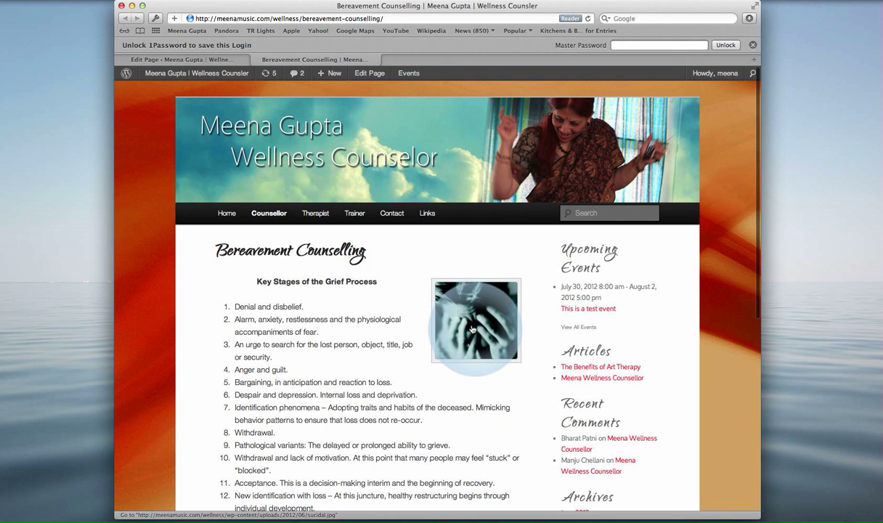
pyautogui.scroll(-1, 473, 329)
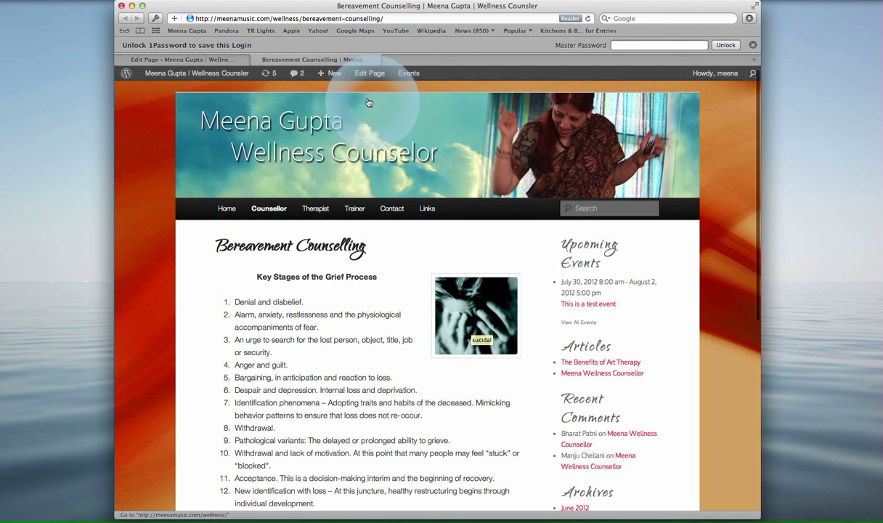
# - Reopen the page for editing and place the cursor before the "Helps an individual actualize loss." bullet
pyautogui.click(369, 74)
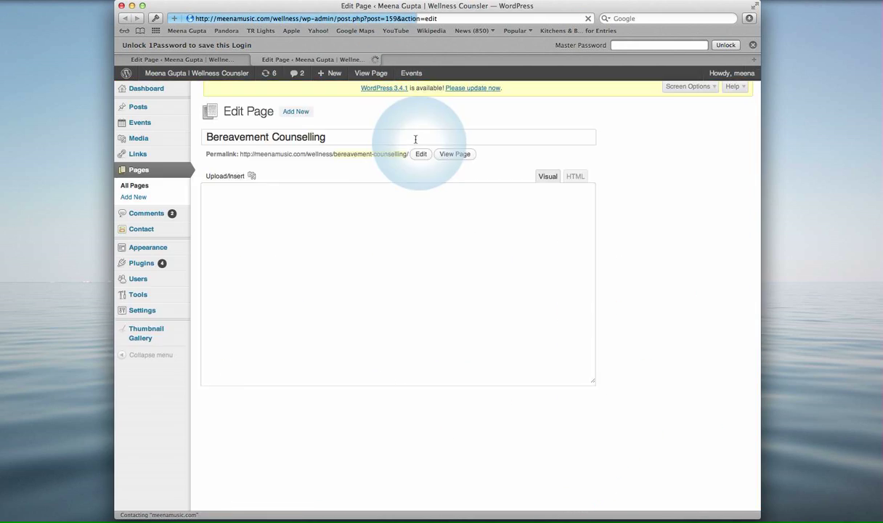
pyautogui.scroll(-4, 407, 263)
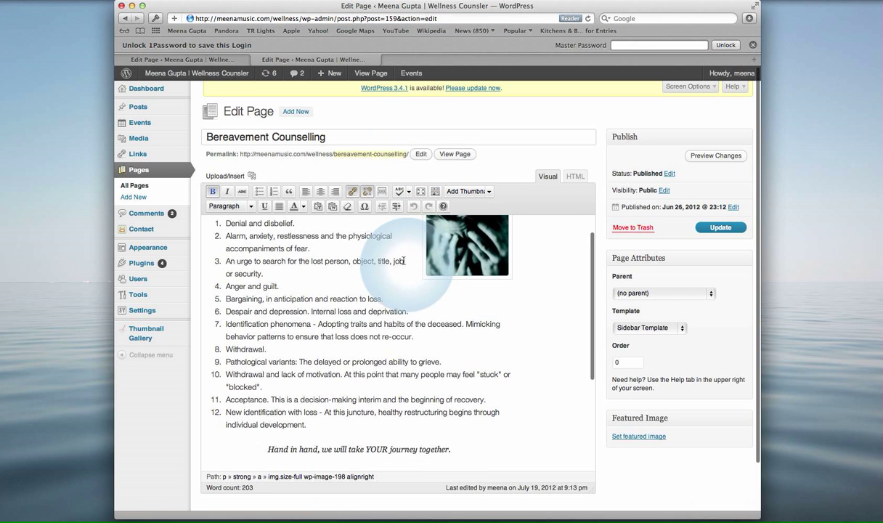
pyautogui.scroll(-5, 404, 260)
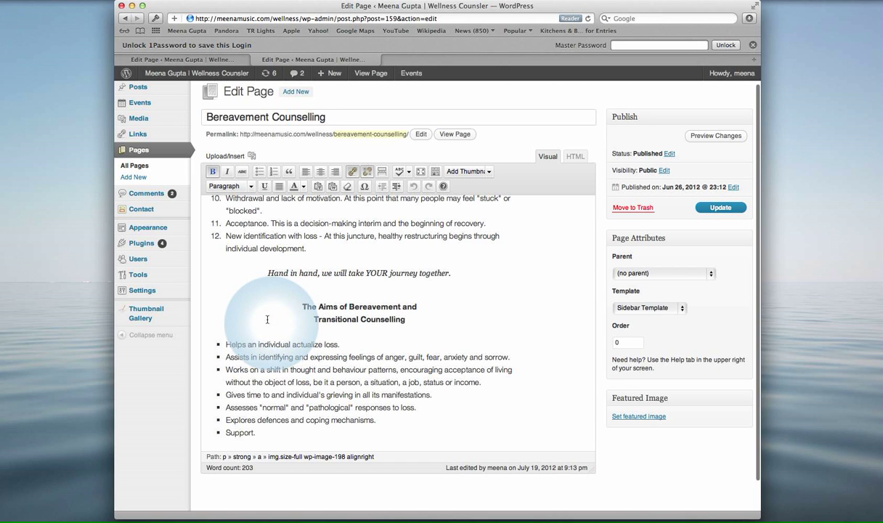
pyautogui.click(227, 344)
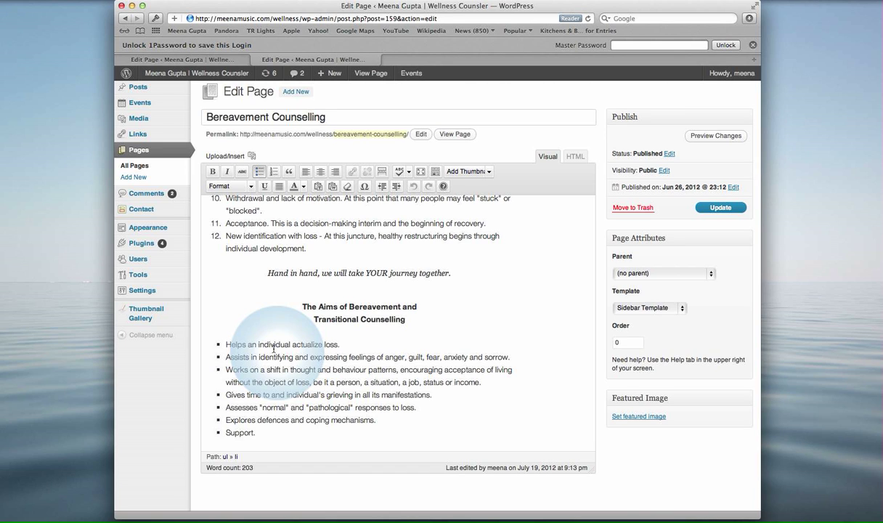
# - Upload the JPEG photo whose file name starts with 100_0200 from the Desktop as new page media
pyautogui.click(228, 157)
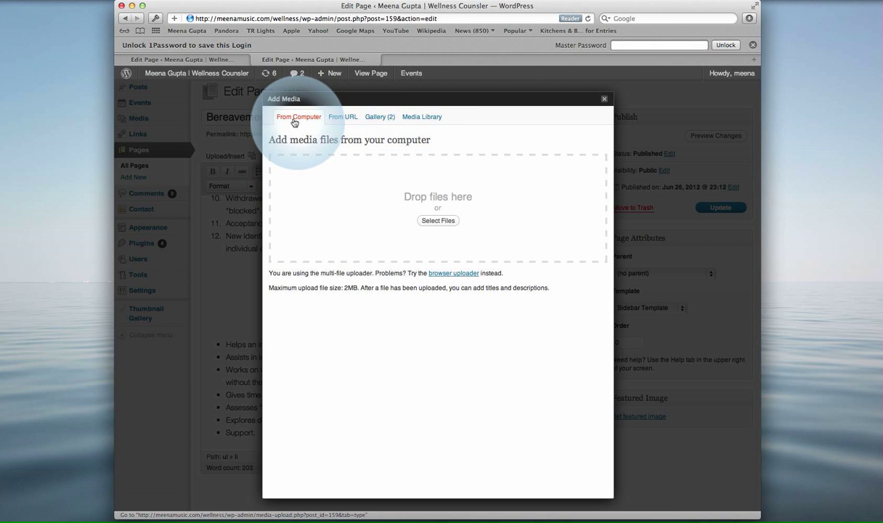
pyautogui.click(437, 222)
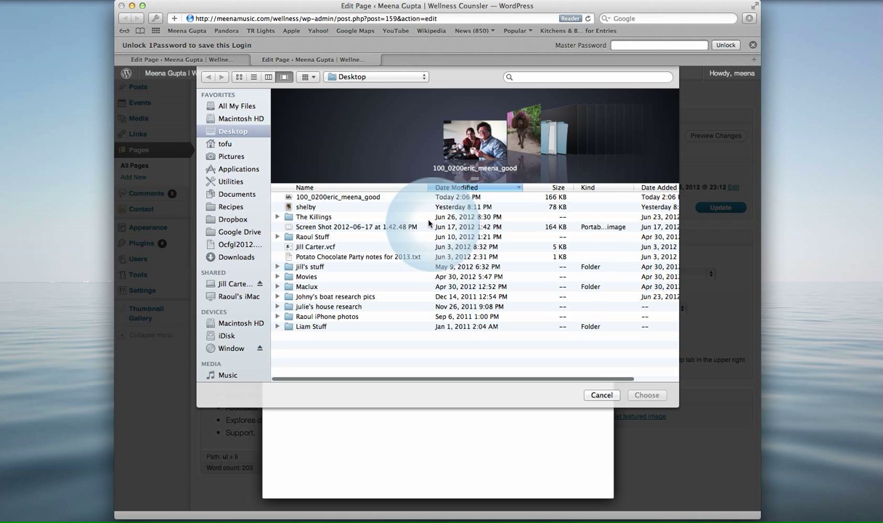
pyautogui.click(354, 201)
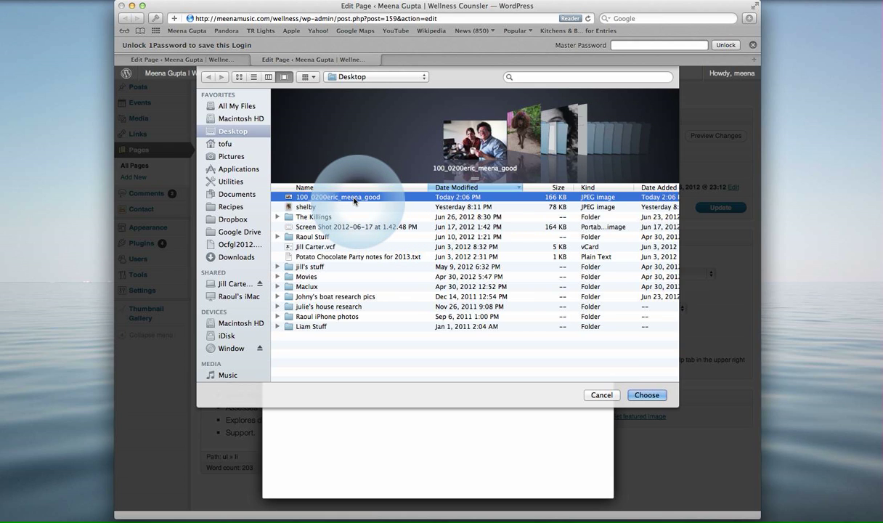
pyautogui.click(647, 396)
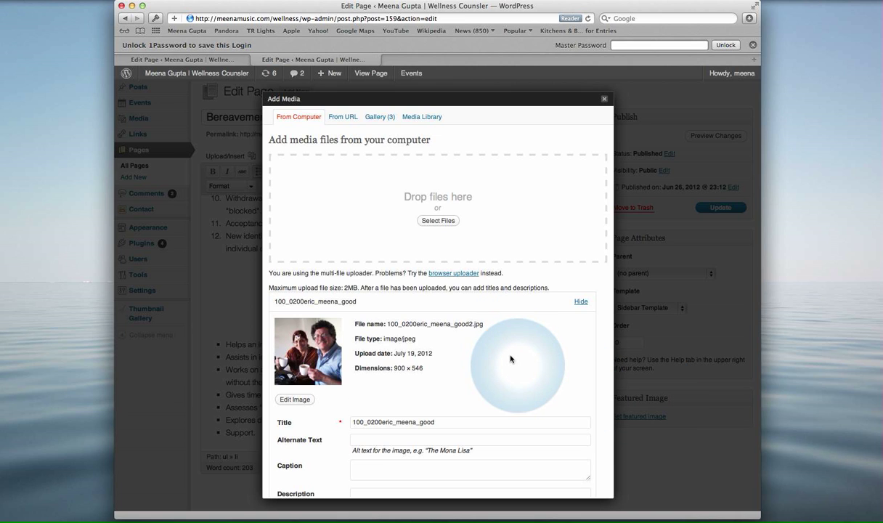
# - Caption the uploaded photo with the two people's first names and choose the Medium size (300 × 182)
pyautogui.scroll(-6, 510, 358)
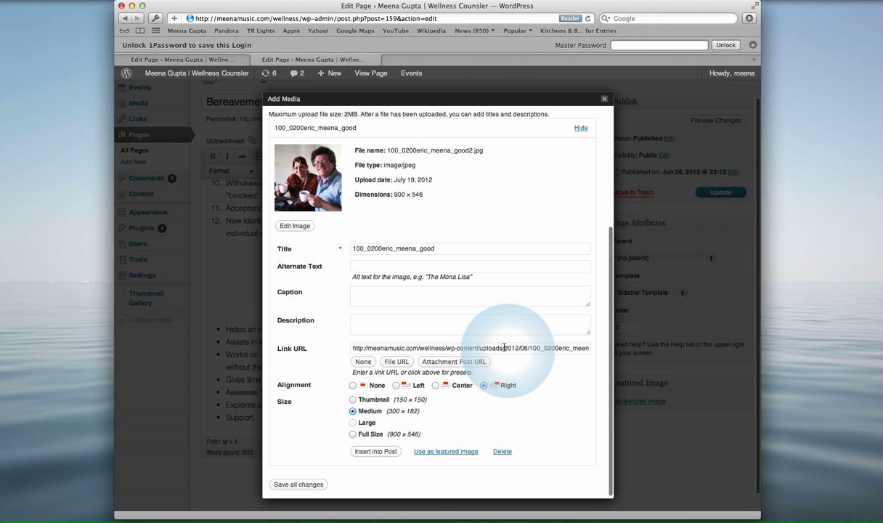
pyautogui.click(371, 297)
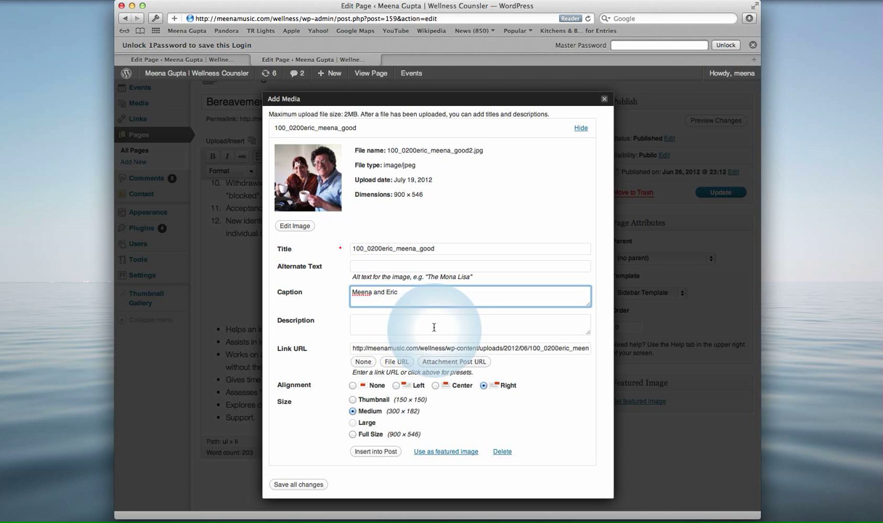
pyautogui.scroll(-2, 417, 325)
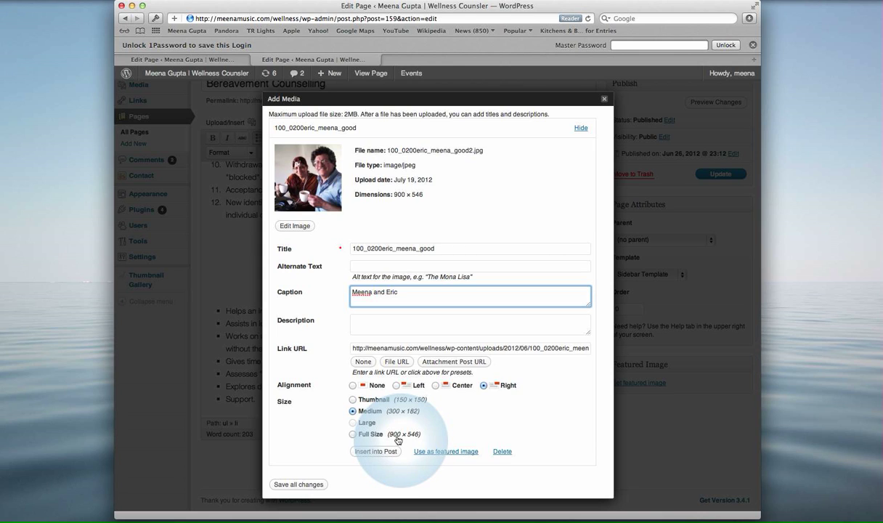
pyautogui.click(353, 434)
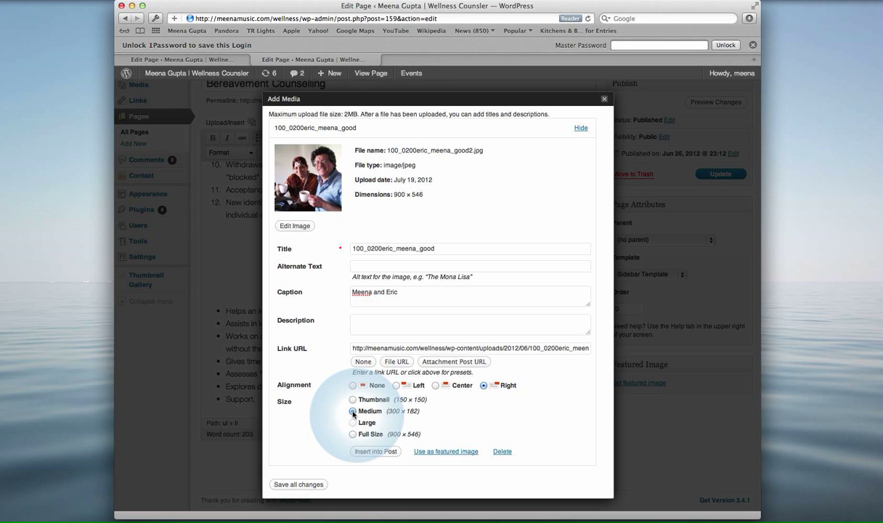
# - Insert the captioned photo into the page at Medium size, aligned right, beside the aims list
pyautogui.click(353, 411)
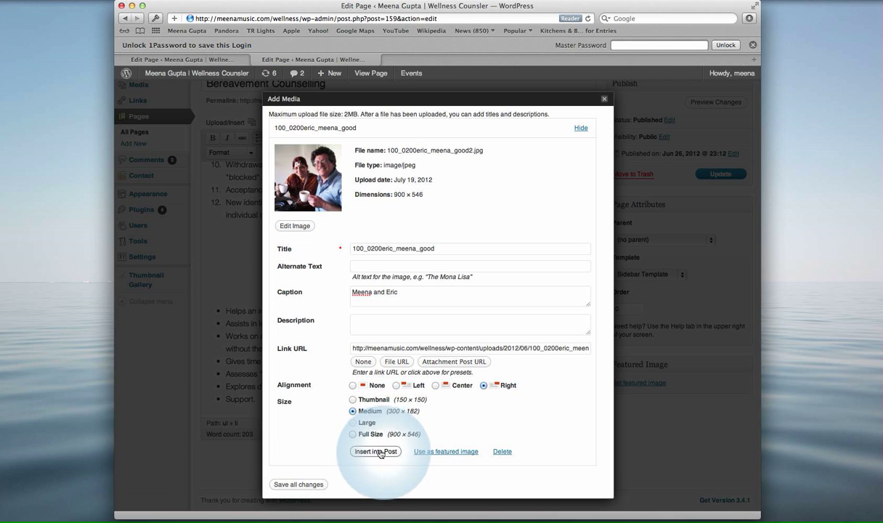
pyautogui.click(376, 452)
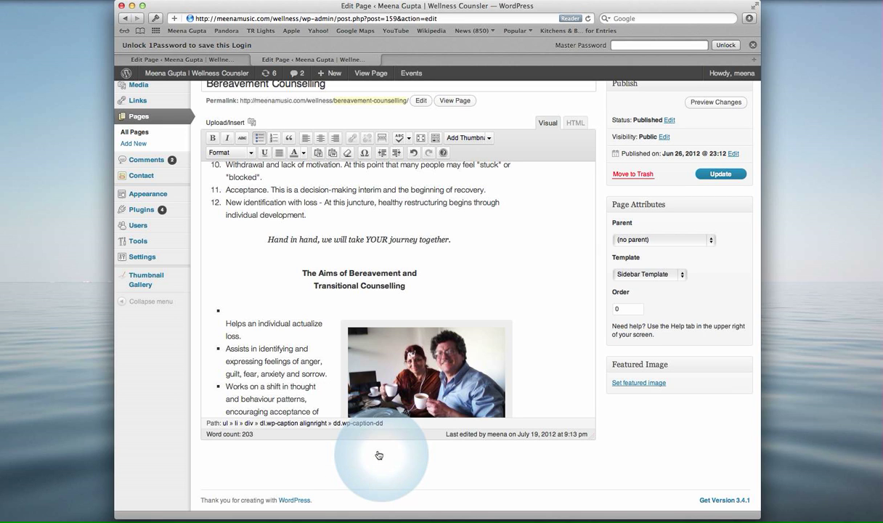
pyautogui.scroll(-3, 522, 359)
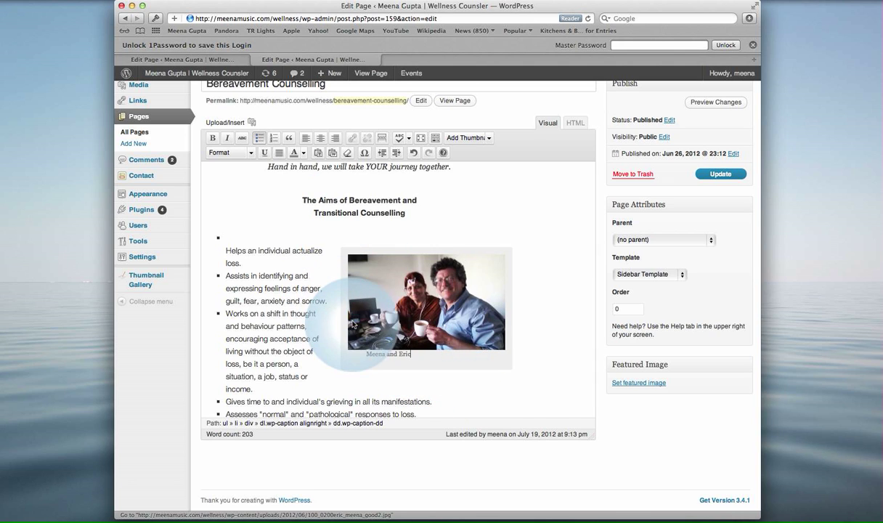
pyautogui.click(473, 331)
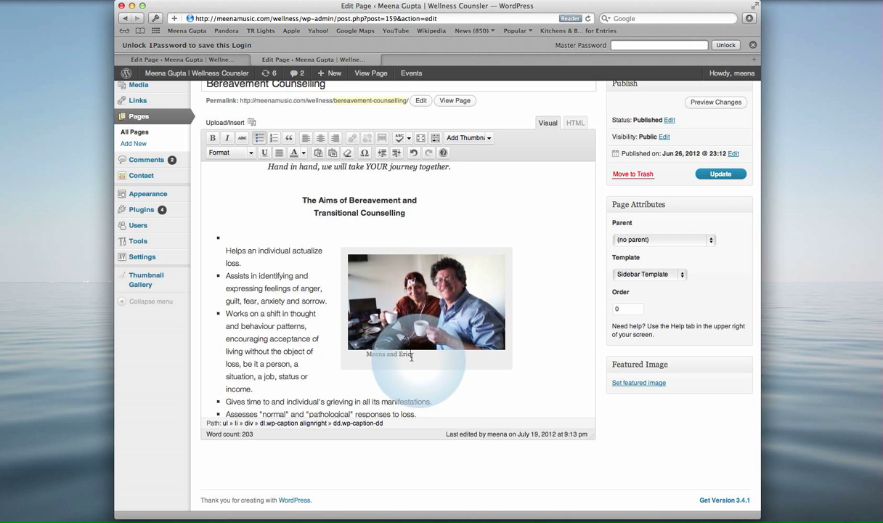
# - Update the page and open the inserted photo at full size from the published version
pyautogui.click(720, 173)
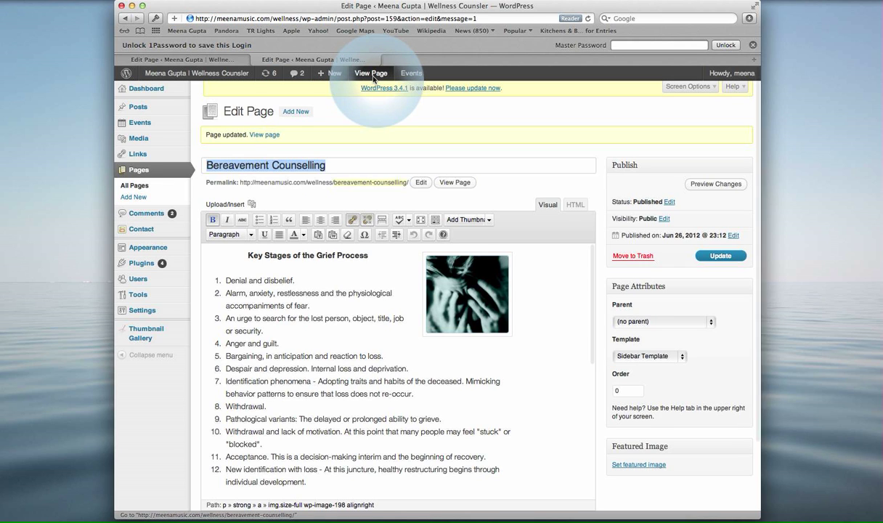
pyautogui.click(372, 76)
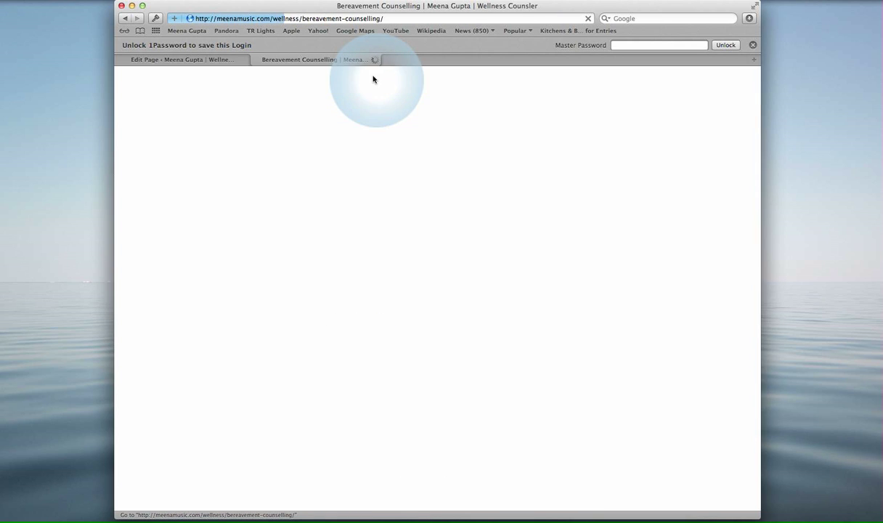
pyautogui.scroll(-5, 425, 298)
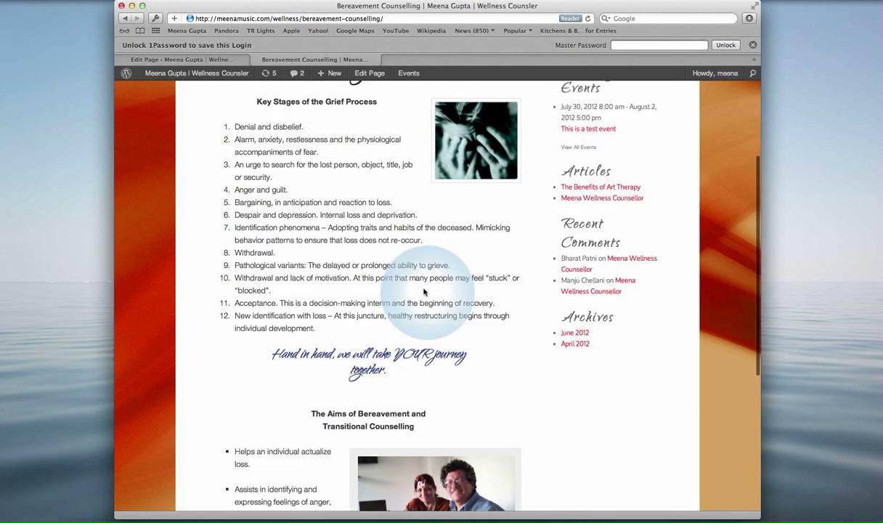
pyautogui.scroll(-4, 425, 292)
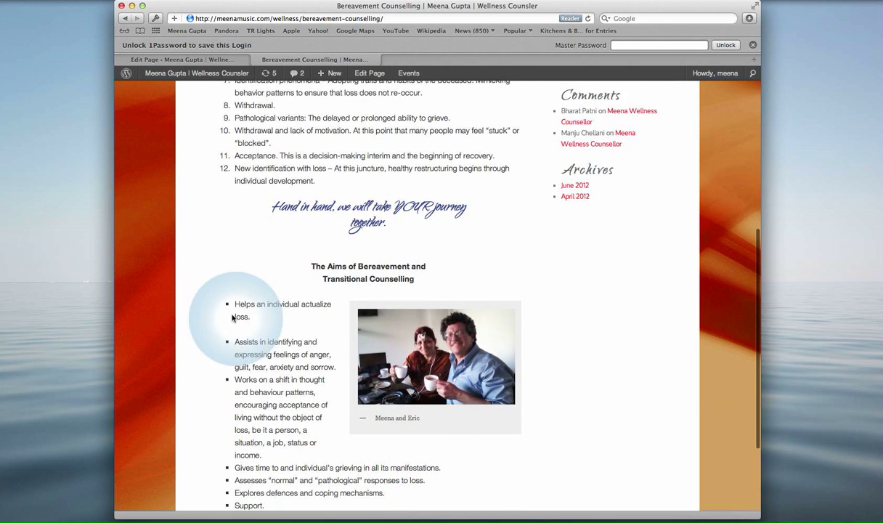
pyautogui.scroll(-3, 243, 341)
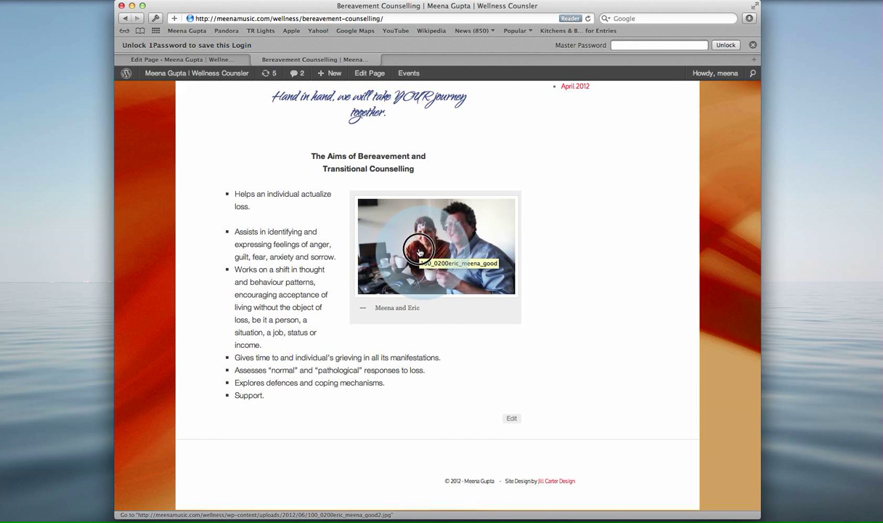
pyautogui.click(419, 252)
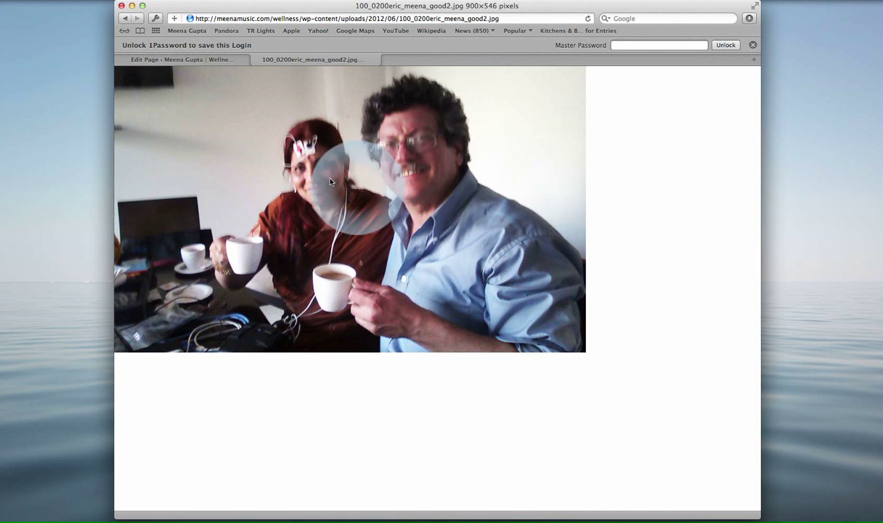
# - Return to editing the page, remove the captioned photo from the aims list and update the page
pyautogui.click(254, 59)
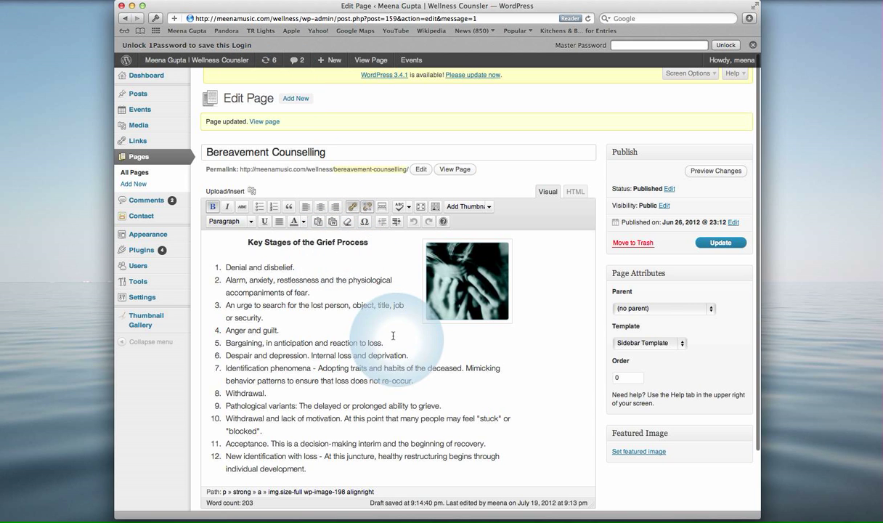
pyautogui.scroll(-5, 392, 336)
pyautogui.scroll(-3, 393, 336)
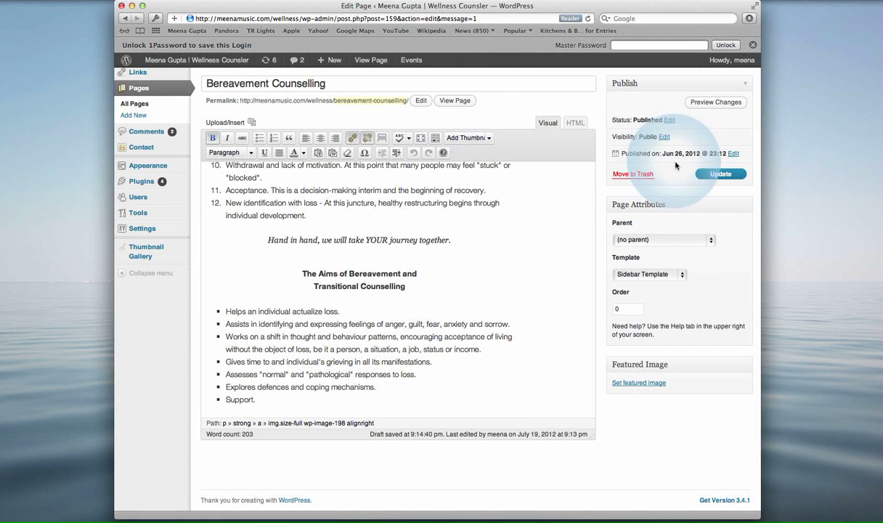
pyautogui.click(710, 174)
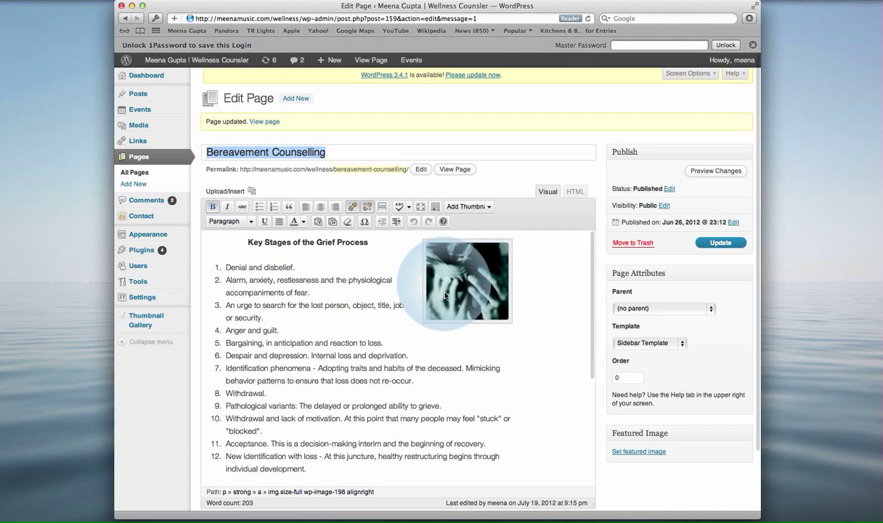
# - Delete the hands image beside the "Key Stages of the Grief Process" heading and update the page
pyautogui.scroll(-6, 452, 290)
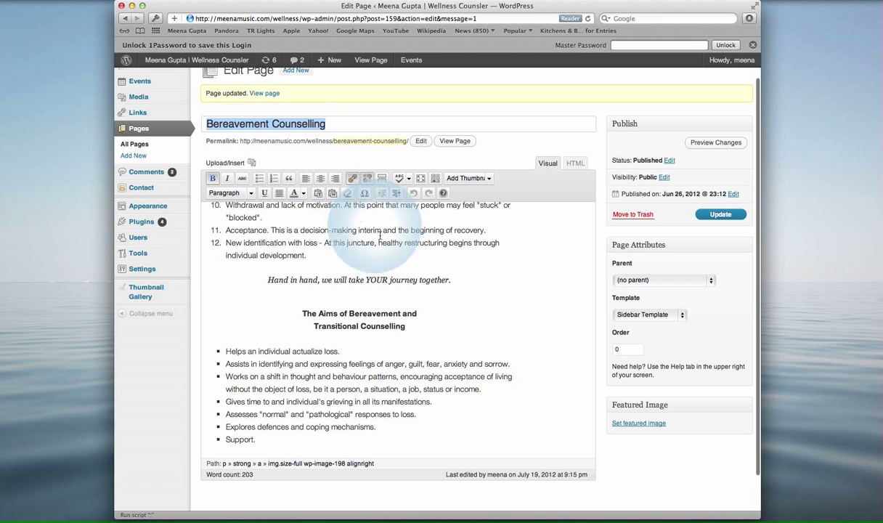
pyautogui.scroll(5, 416, 259)
pyautogui.scroll(1, 464, 239)
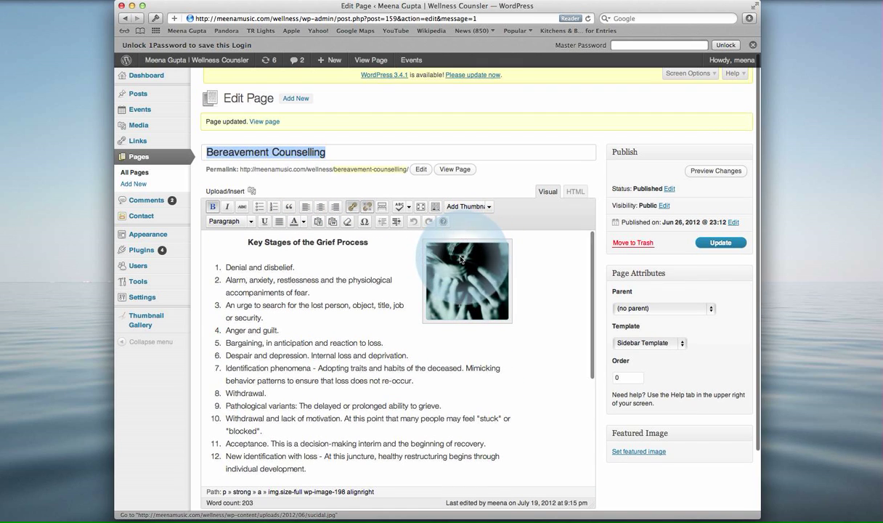
pyautogui.click(451, 252)
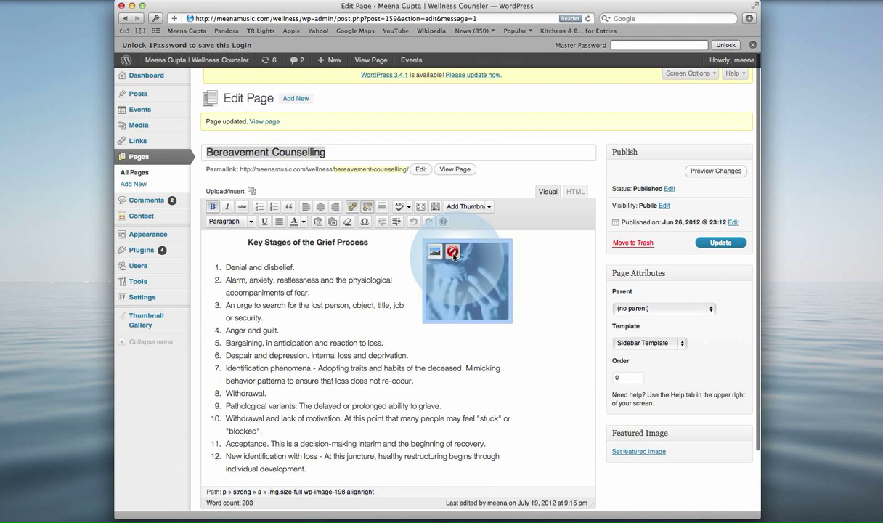
pyautogui.click(452, 252)
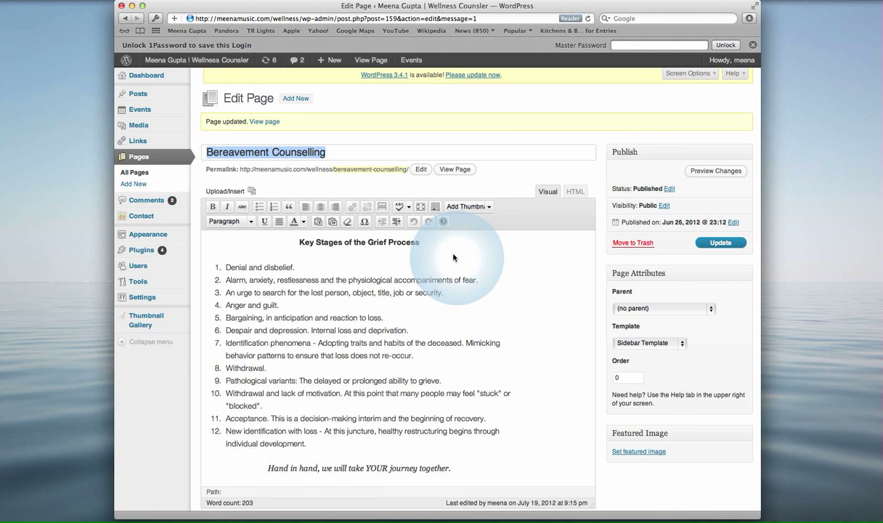
pyautogui.click(719, 244)
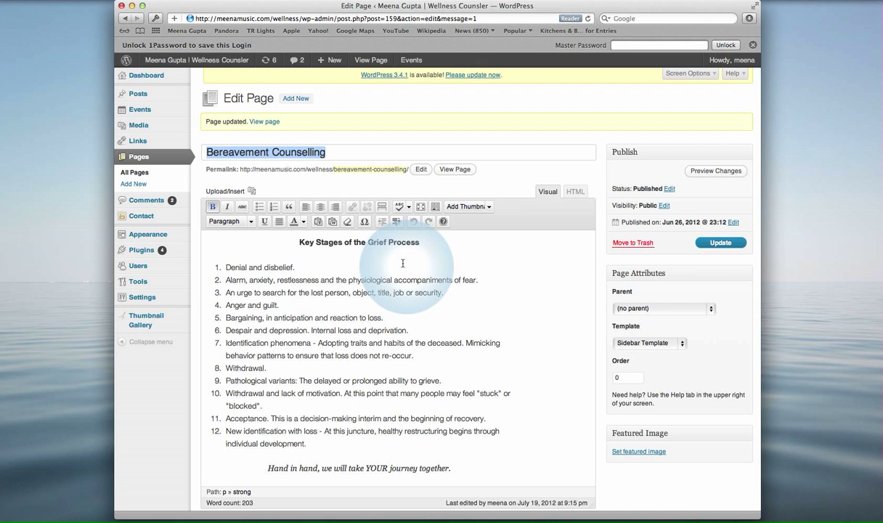
# - Visit the site's home page and examine the image slideshow below the introduction
pyautogui.click(204, 59)
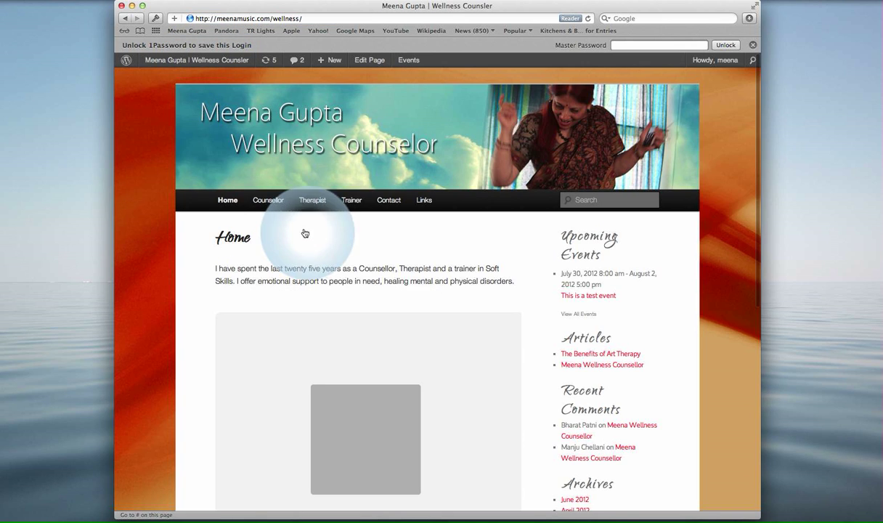
pyautogui.scroll(-1, 406, 251)
pyautogui.scroll(-5, 408, 251)
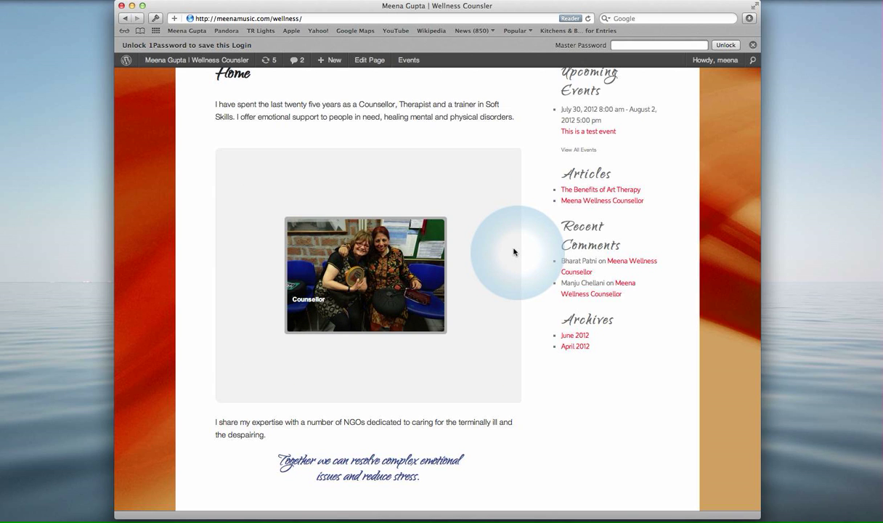
pyautogui.scroll(3, 465, 210)
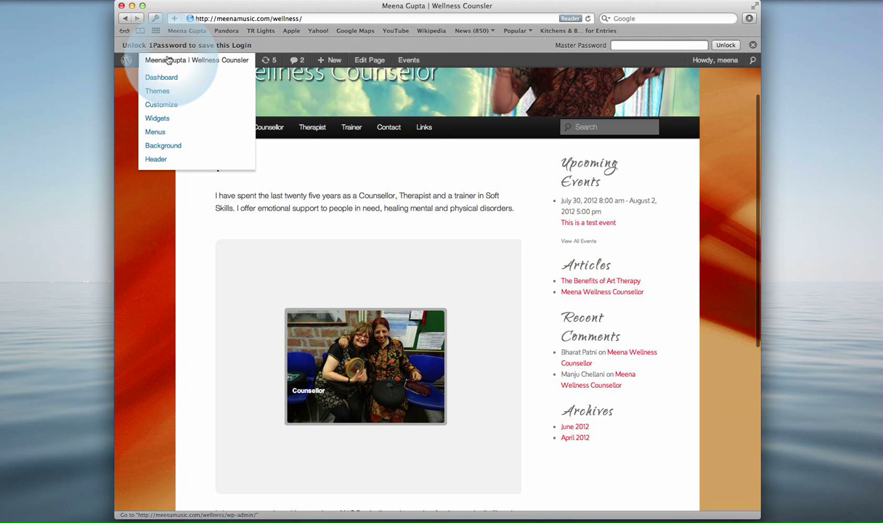
# - Open the Home Page Slideshow gallery for editing in the dashboard's Thumbnail Gallery
pyautogui.click(167, 60)
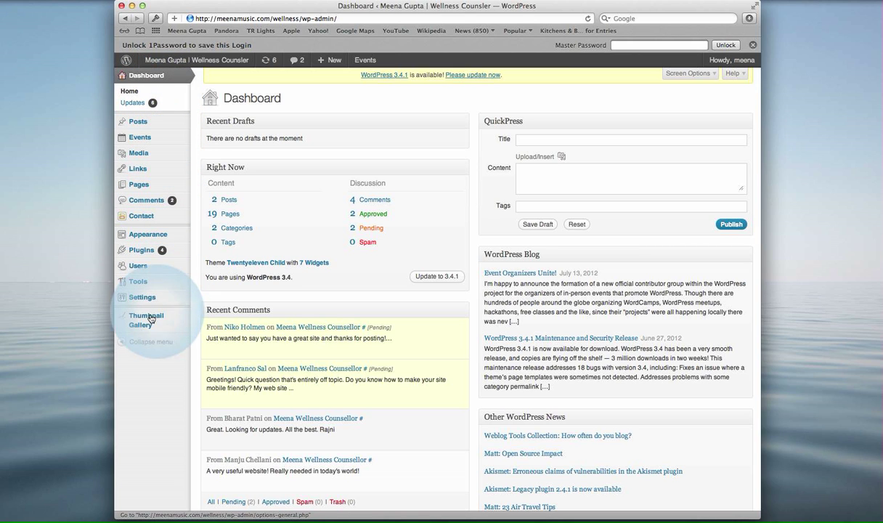
pyautogui.moveTo(151, 322)
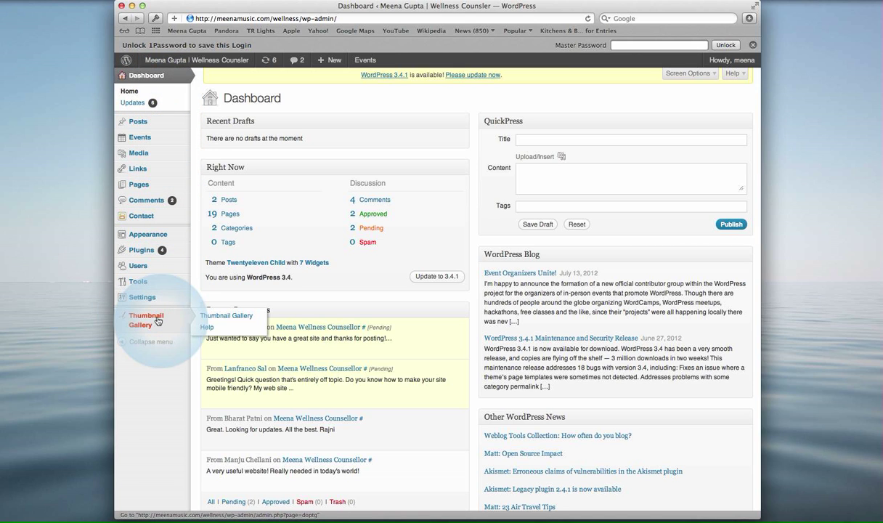
pyautogui.click(151, 319)
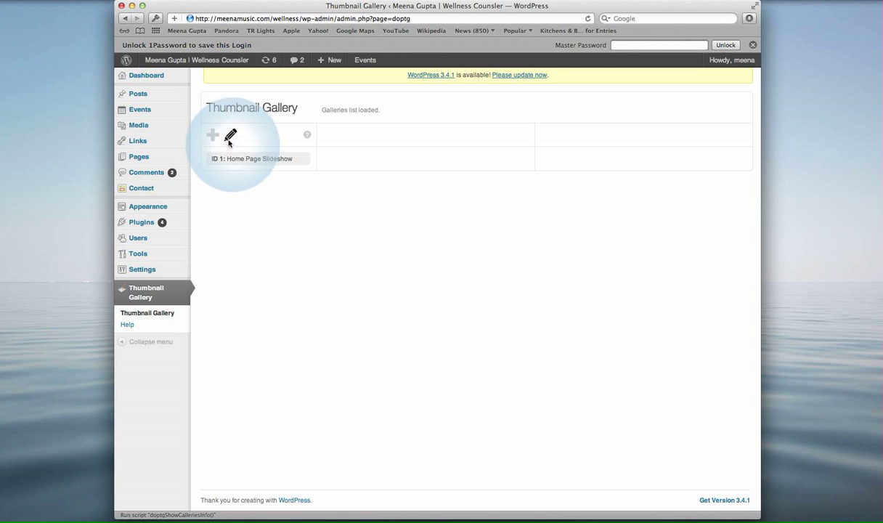
pyautogui.click(262, 157)
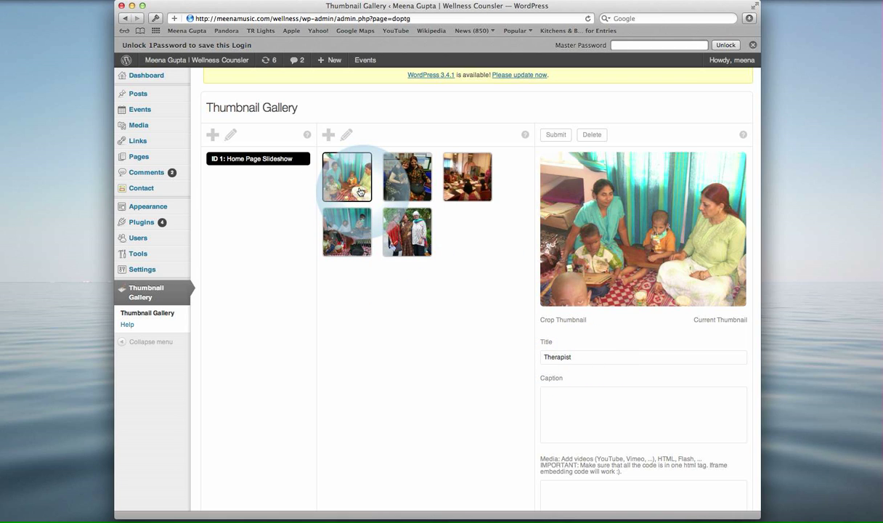
# - Enter "This is a caption." as the caption of the slideshow image titled Therapist
pyautogui.click(576, 359)
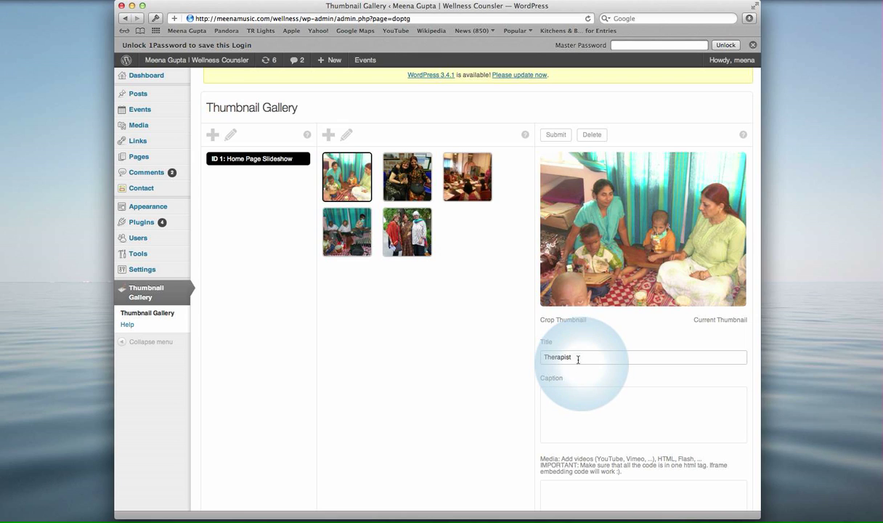
pyautogui.click(567, 394)
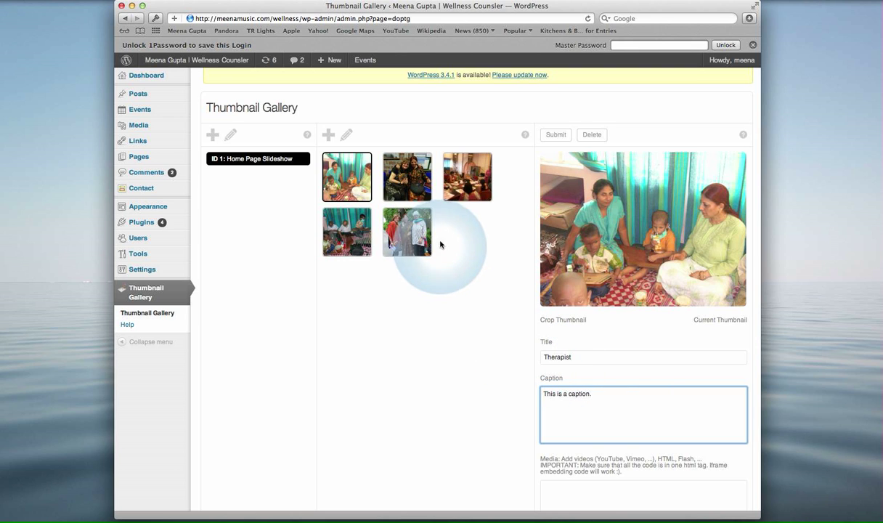
pyautogui.scroll(-2, 458, 225)
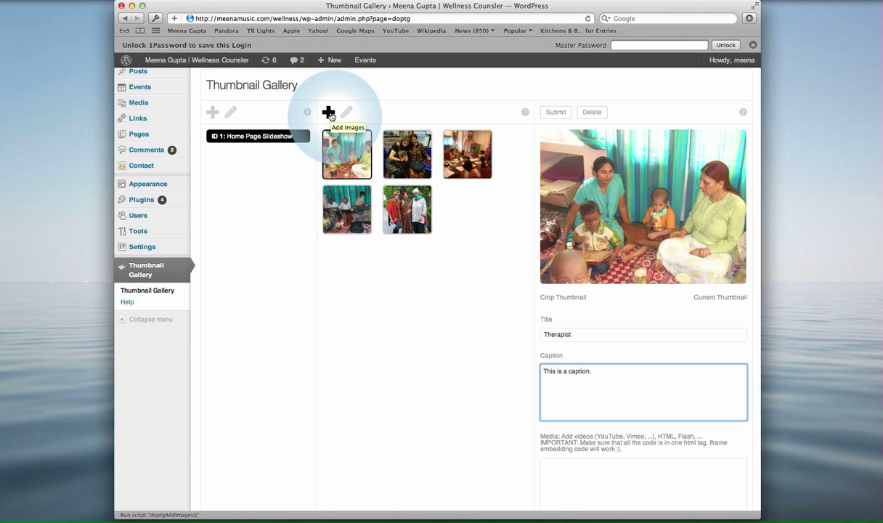
# - Add the Desktop photo whose file name starts with 100_0200 to the slideshow using the multiple files upload
pyautogui.click(329, 114)
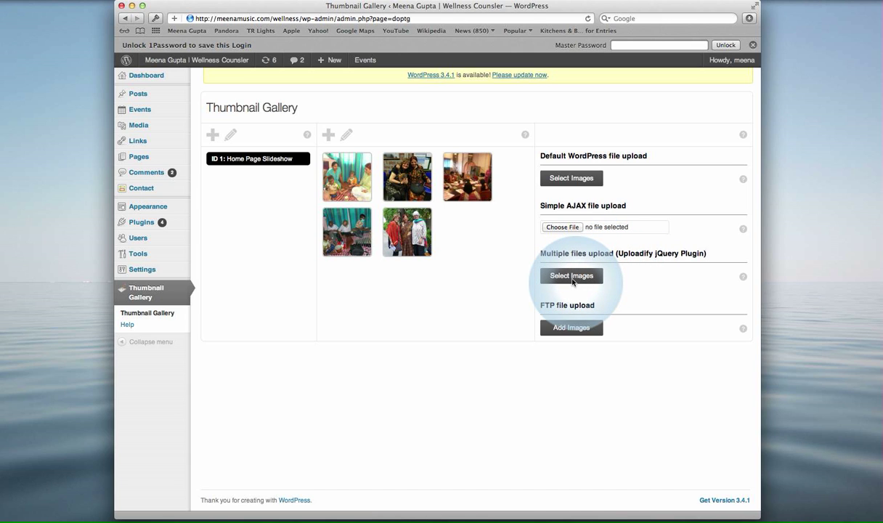
pyautogui.click(573, 279)
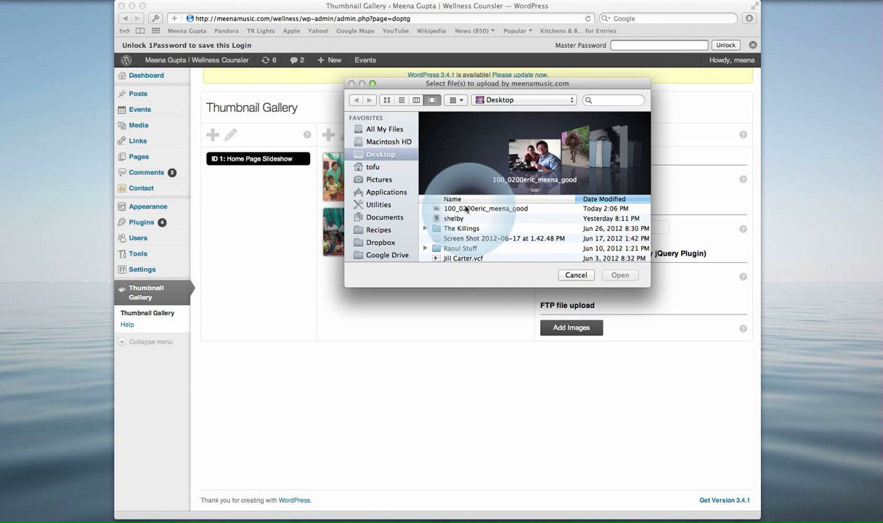
pyautogui.click(464, 210)
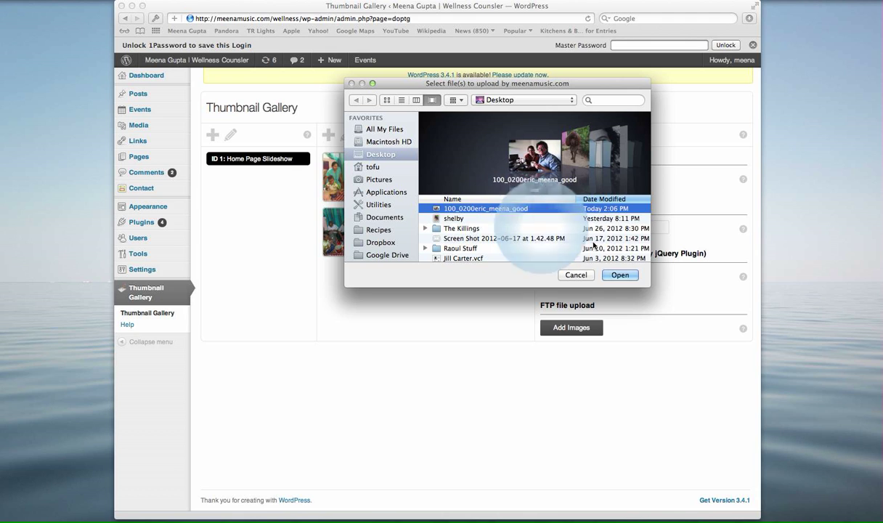
pyautogui.click(621, 275)
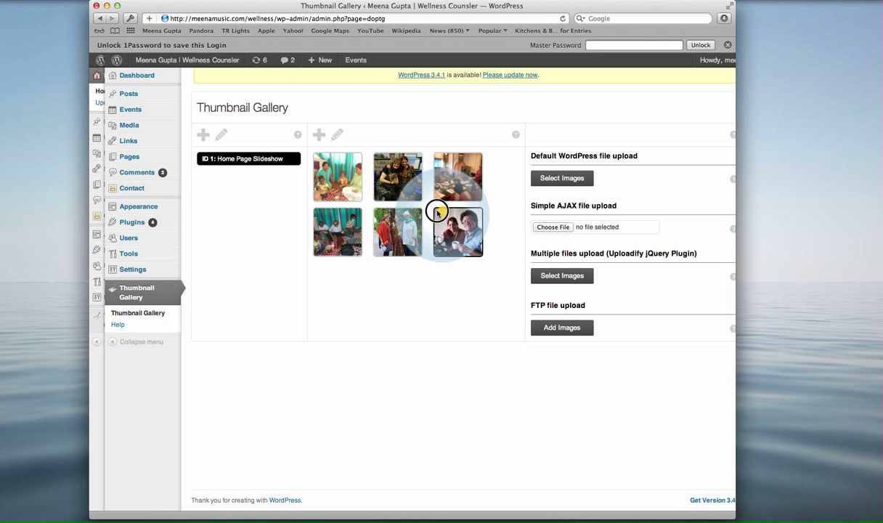
# - Move the newly added photo to second position in the Home Page Slideshow gallery and save it with the title "Biofeedback"
pyautogui.moveTo(444, 236); pyautogui.dragTo(370, 176)
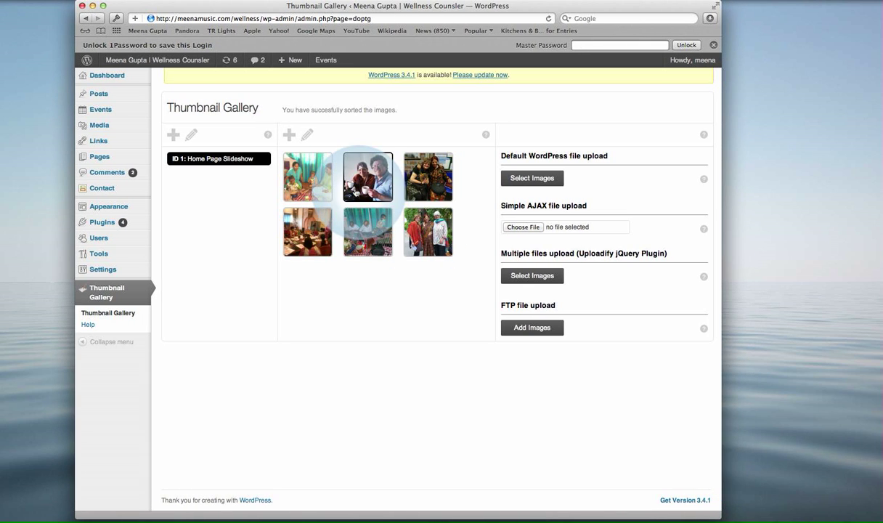
pyautogui.click(372, 173)
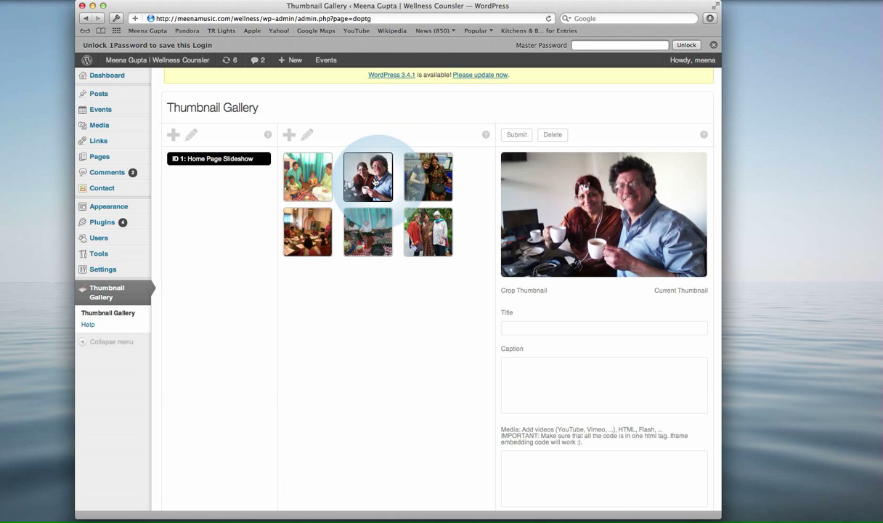
pyautogui.click(518, 327)
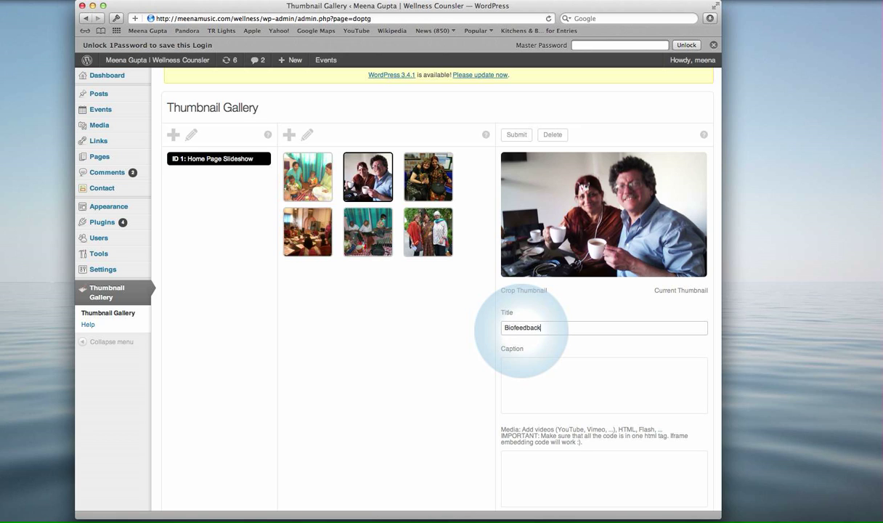
pyautogui.scroll(-4, 580, 363)
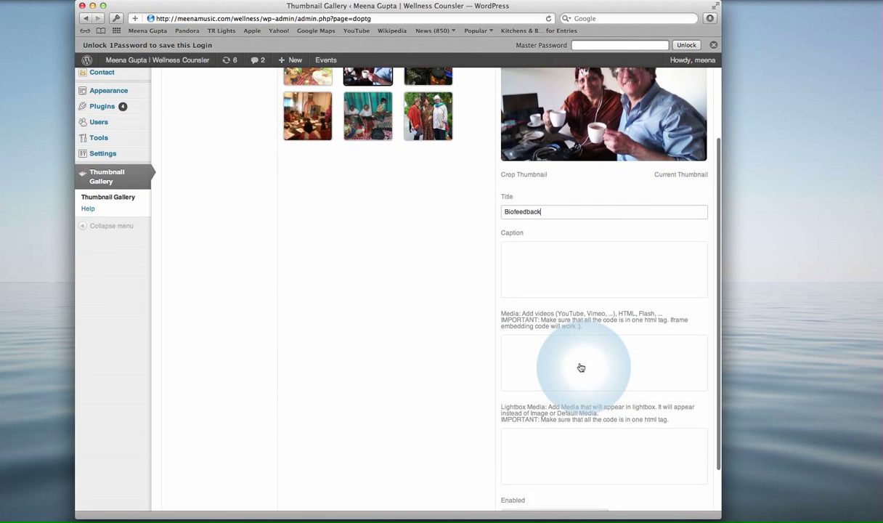
pyautogui.scroll(4, 564, 286)
pyautogui.click(517, 134)
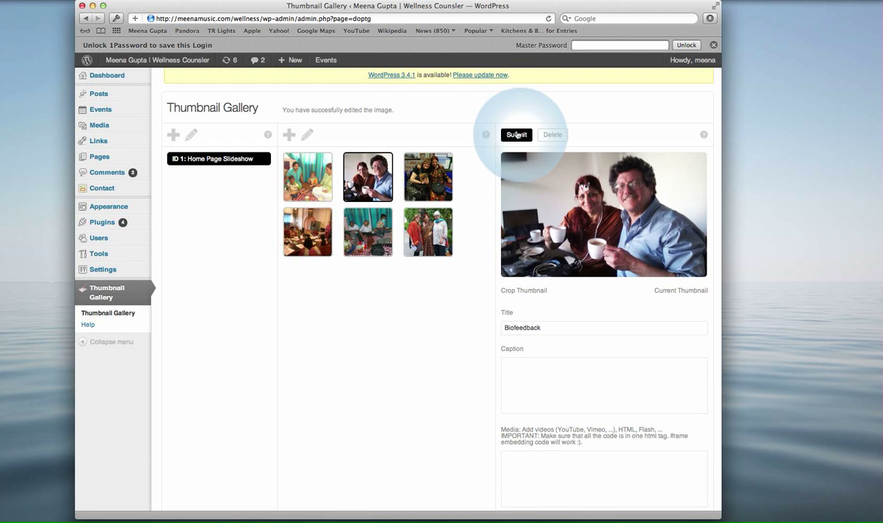
# - Visit the site's home page and check the updated slideshow's image order and titles
pyautogui.click(145, 61)
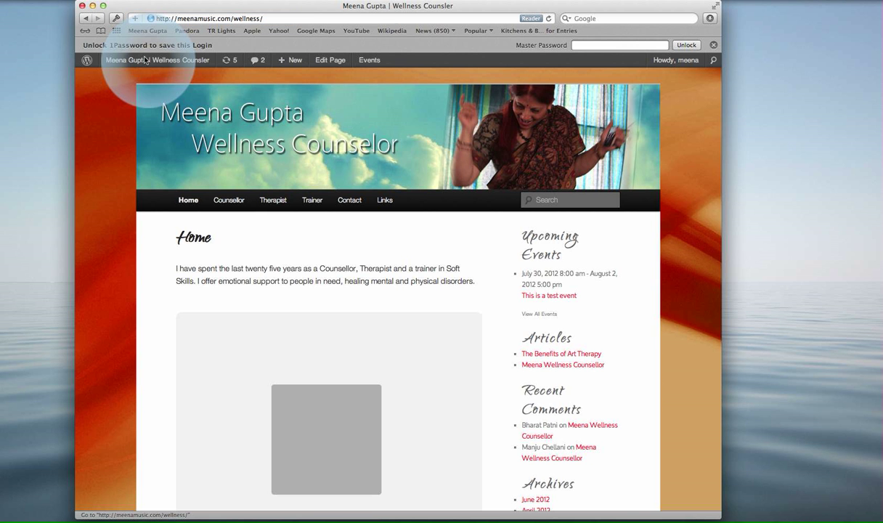
pyautogui.scroll(-3, 482, 249)
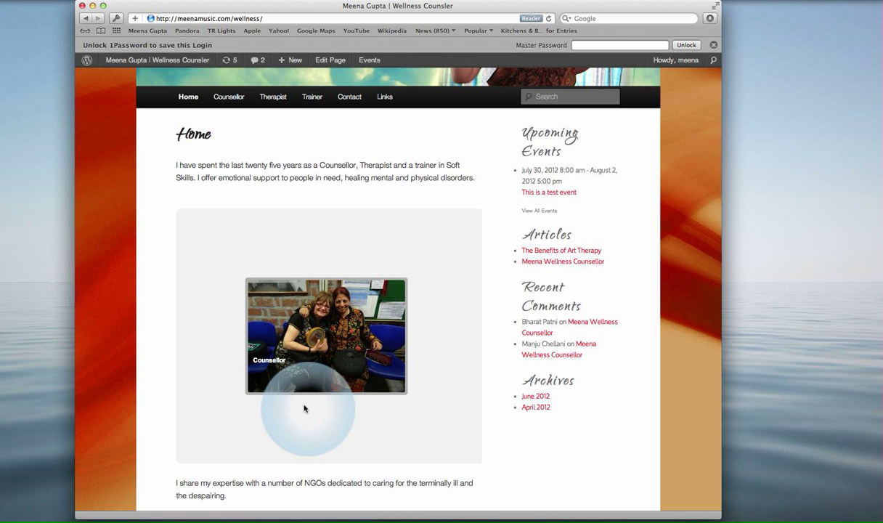
pyautogui.scroll(3, 342, 299)
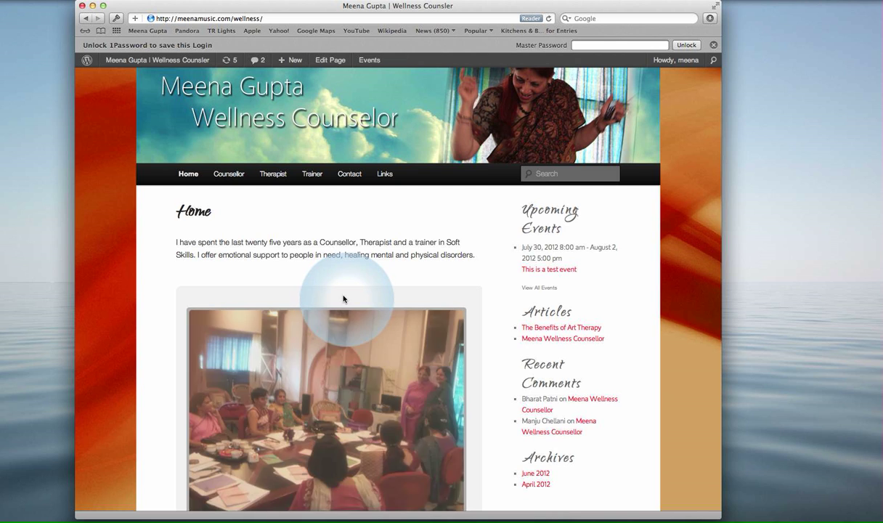
pyautogui.scroll(-1, 345, 299)
pyautogui.scroll(-2, 344, 299)
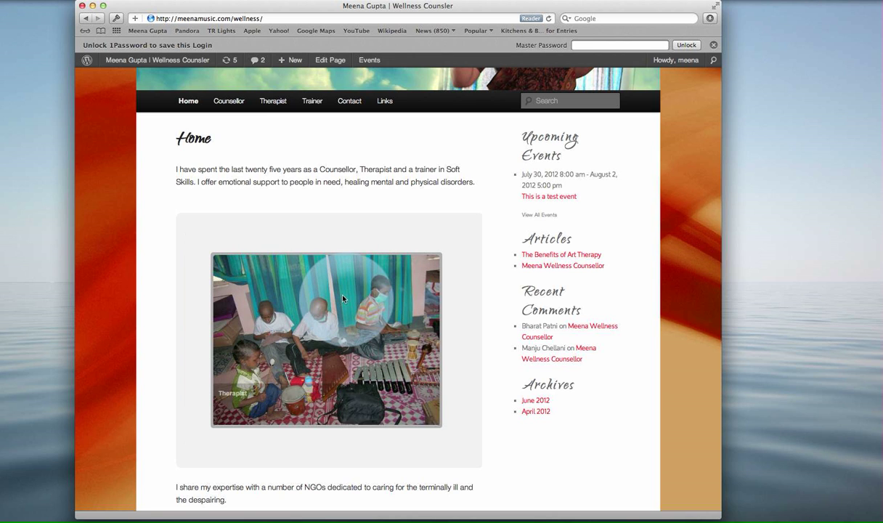
pyautogui.scroll(2, 360, 256)
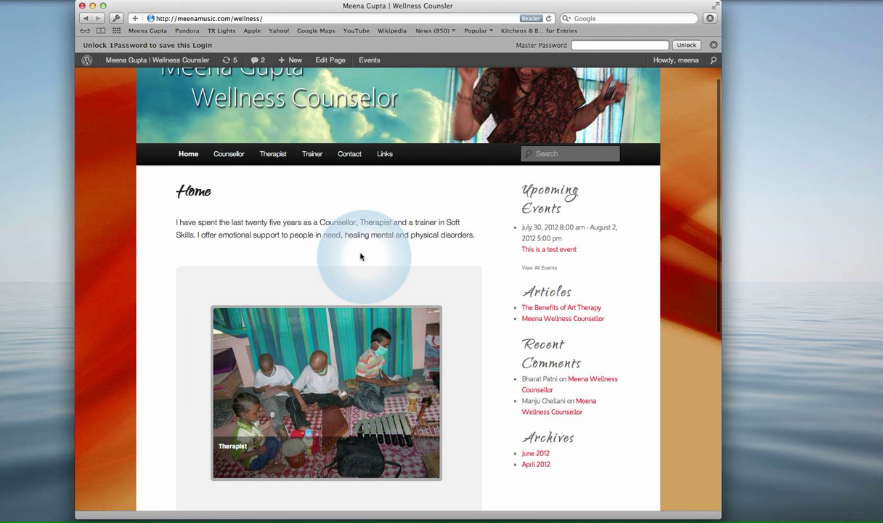